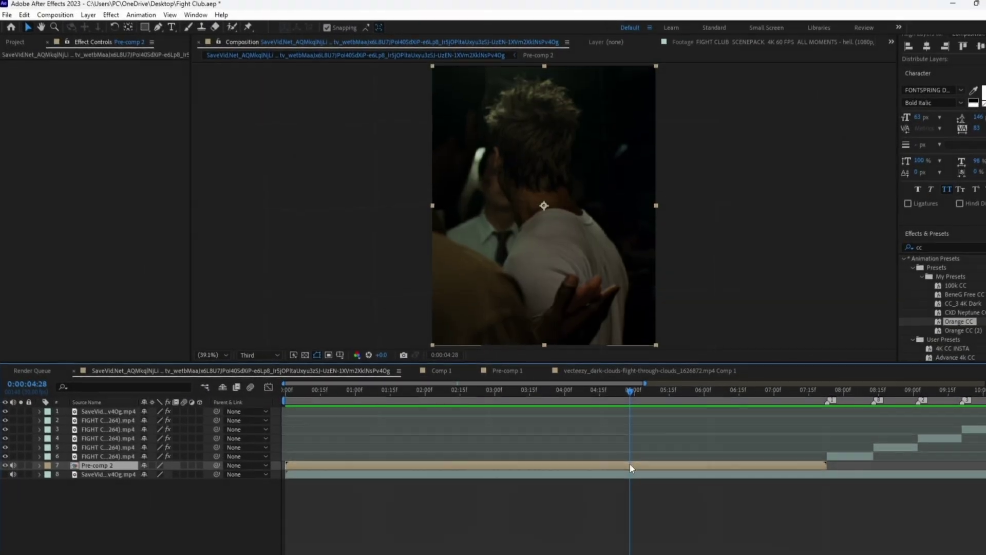
# - Preview the edit of Pre-comp 2 and six staggered Fight Club clips, zooming the timeline out
pyautogui.press('space')
pyautogui.scroll(-3, 654, 471)
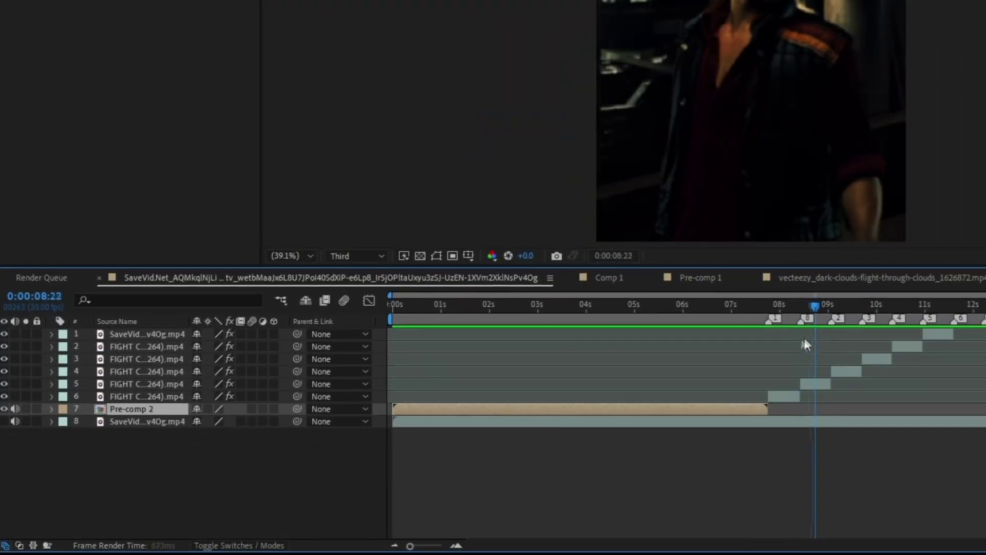
# - Stop at 08:02, enable motion blur on clip layers 1–6, and start pre-composing layer 6
pyautogui.moveTo(585, 379); pyautogui.dragTo(568, 379)
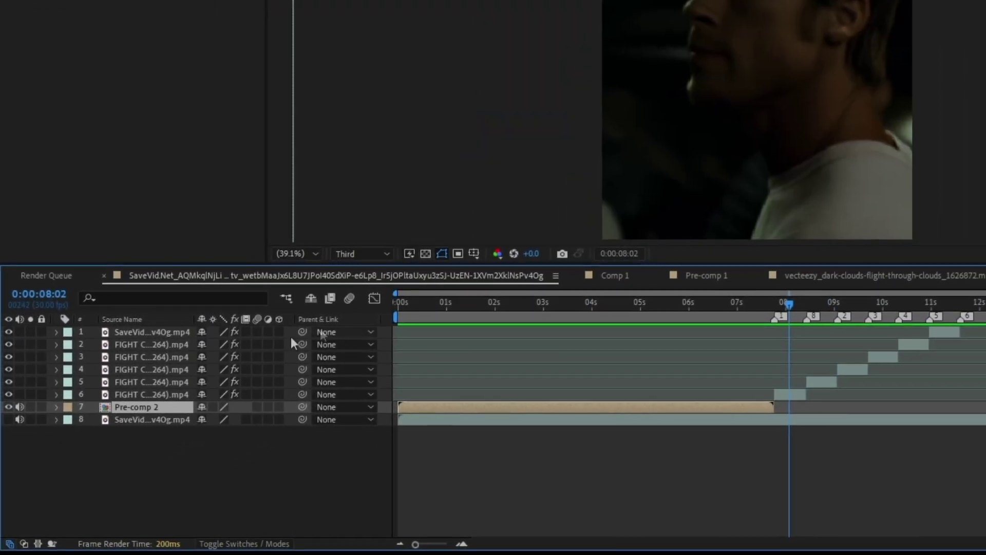
pyautogui.moveTo(245, 332); pyautogui.dragTo(245, 395)
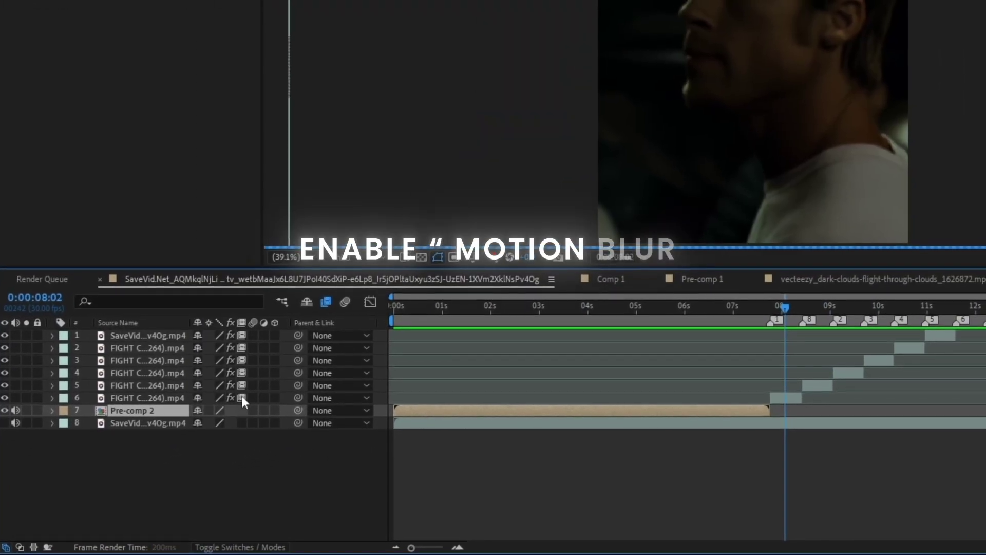
pyautogui.moveTo(253, 335); pyautogui.dragTo(252, 398)
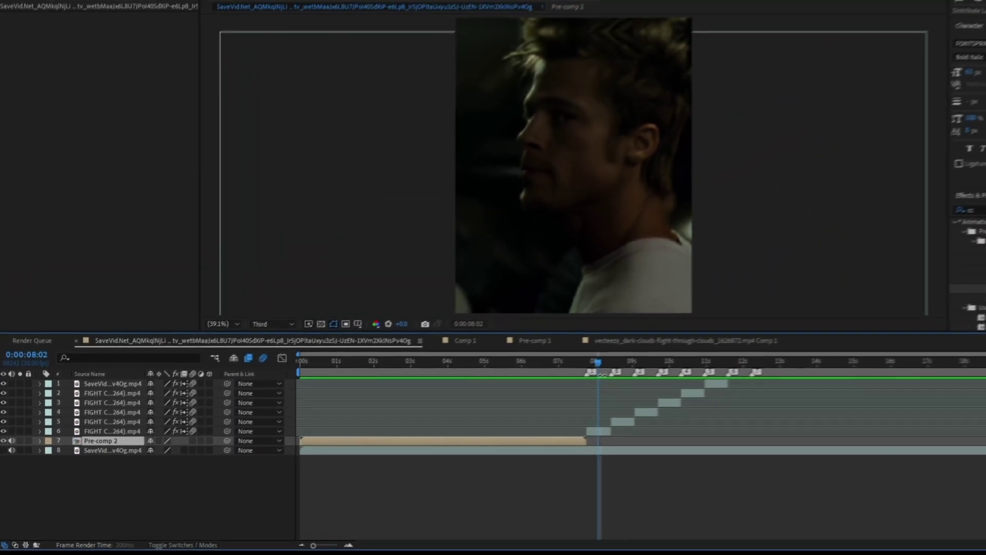
pyautogui.rightClick(572, 441)
pyautogui.click(611, 365)
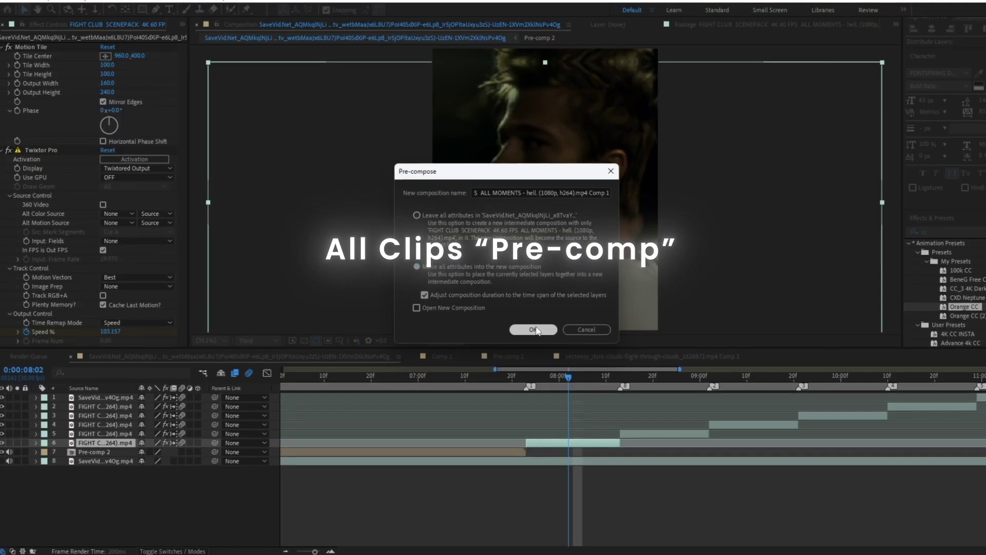
# - Pre-compose the sixth, fifth, fourth and third clip layers each into its own composition
pyautogui.click(537, 330)
pyautogui.rightClick(652, 435)
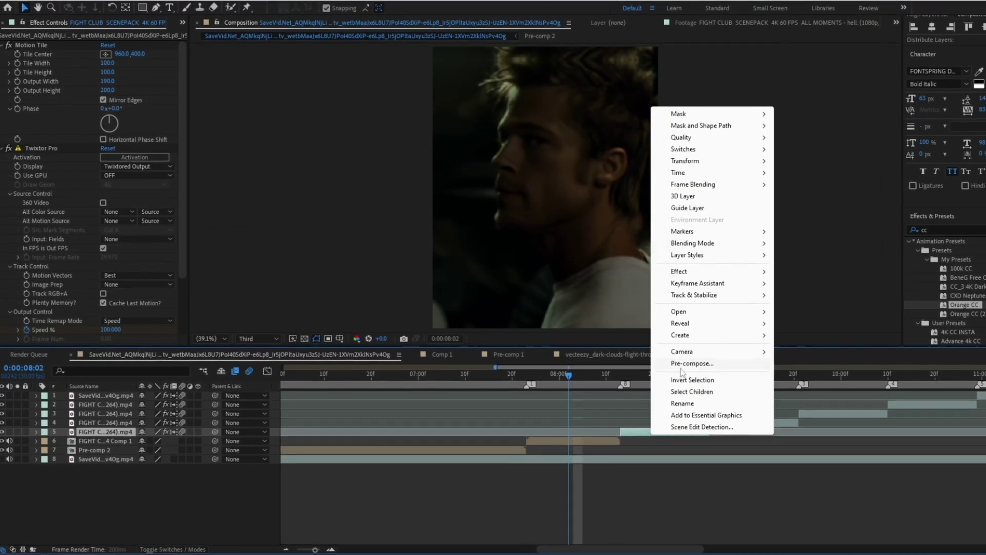
pyautogui.click(682, 365)
pyautogui.press('Return')
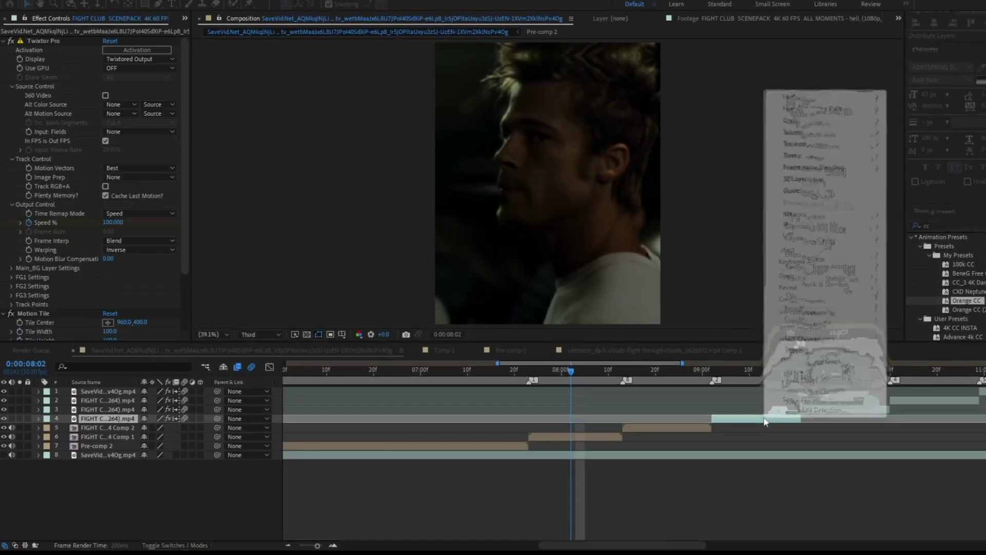
pyautogui.rightClick(764, 419)
pyautogui.click(793, 349)
pyautogui.press('Return')
pyautogui.rightClick(821, 409)
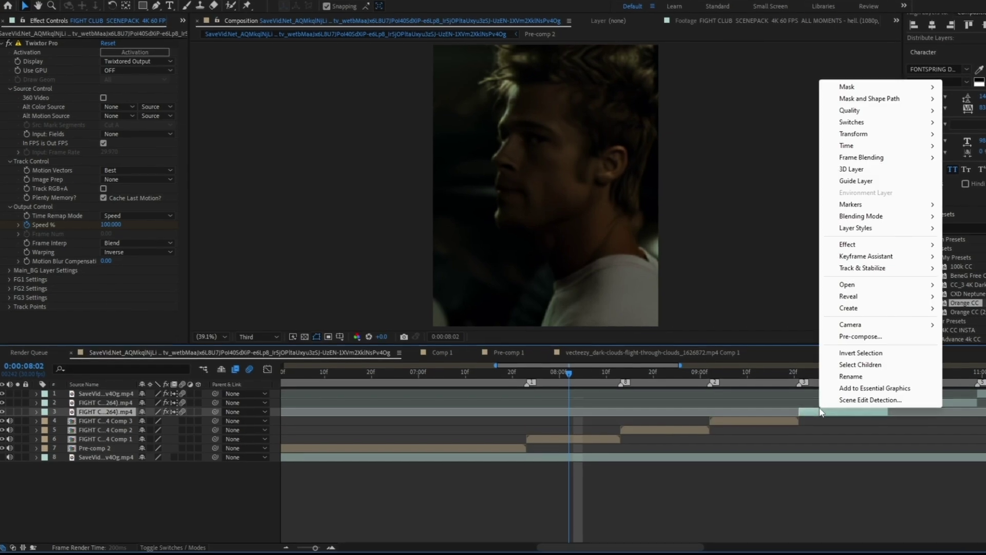
pyautogui.click(860, 337)
pyautogui.press('Return')
# - Pre-compose the second and top clip layers, then set the time to 07:23
pyautogui.rightClick(902, 401)
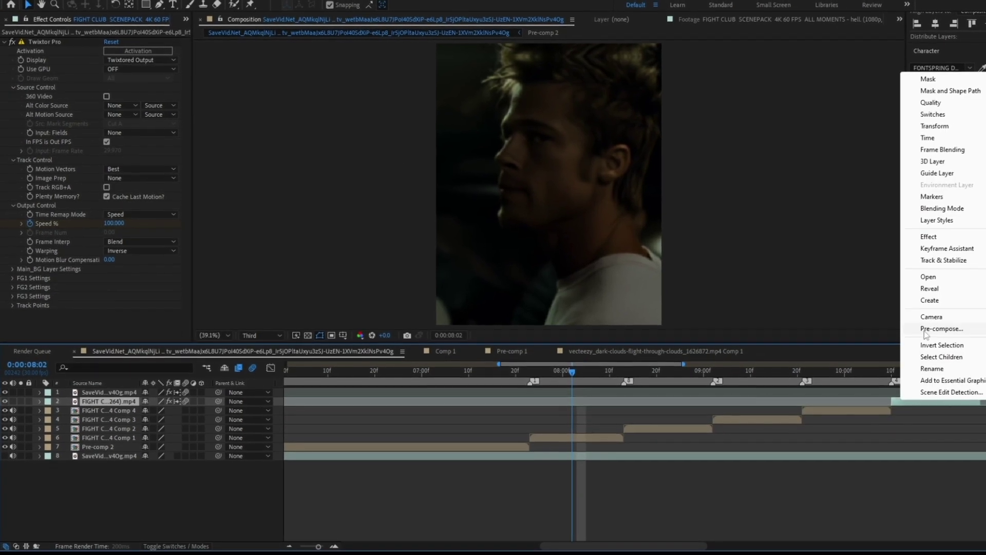
pyautogui.click(925, 330)
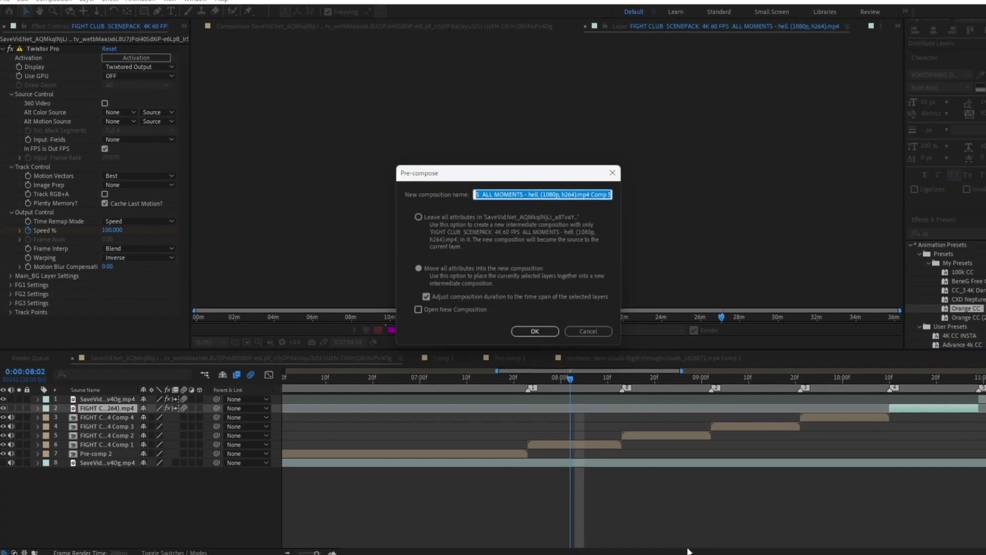
pyautogui.press('Return')
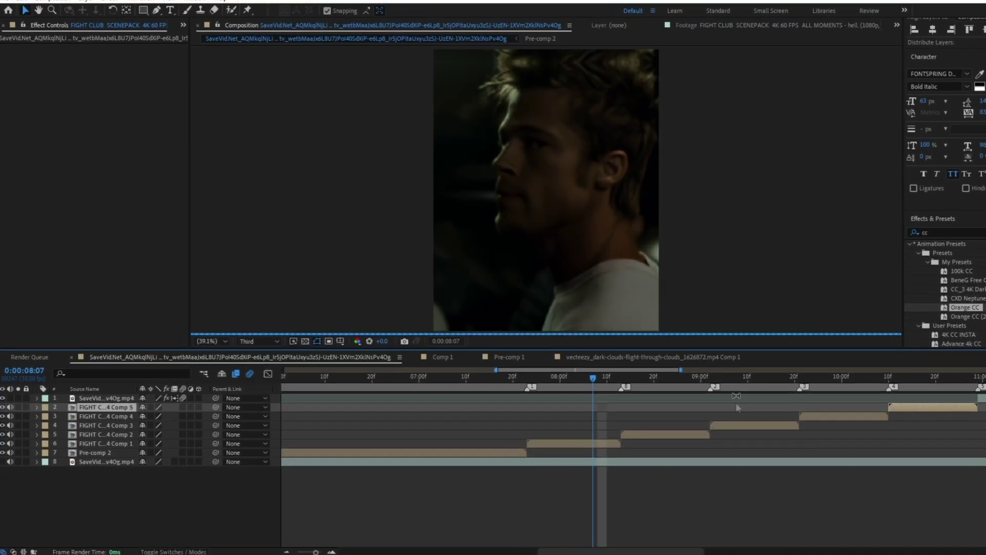
pyautogui.click(801, 378)
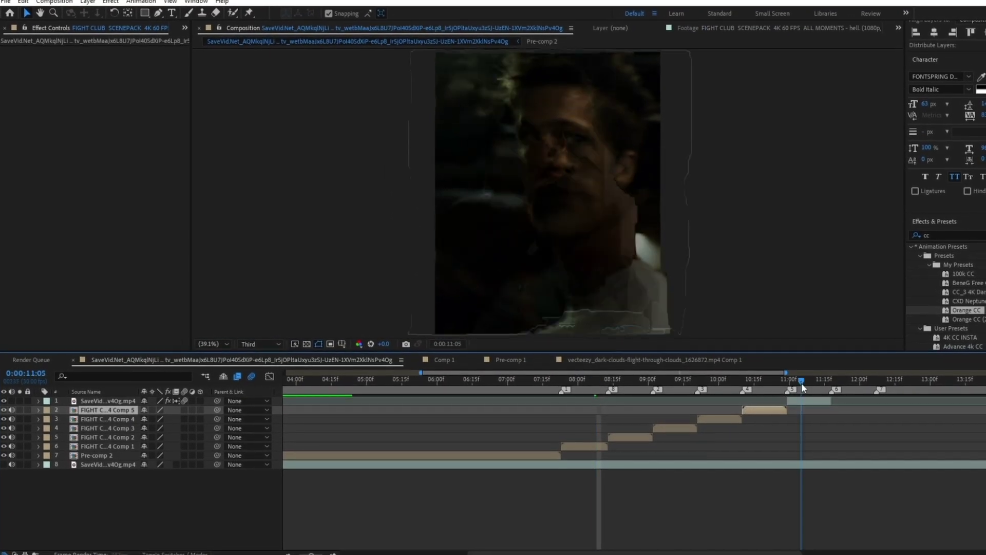
pyautogui.rightClick(805, 401)
pyautogui.click(821, 326)
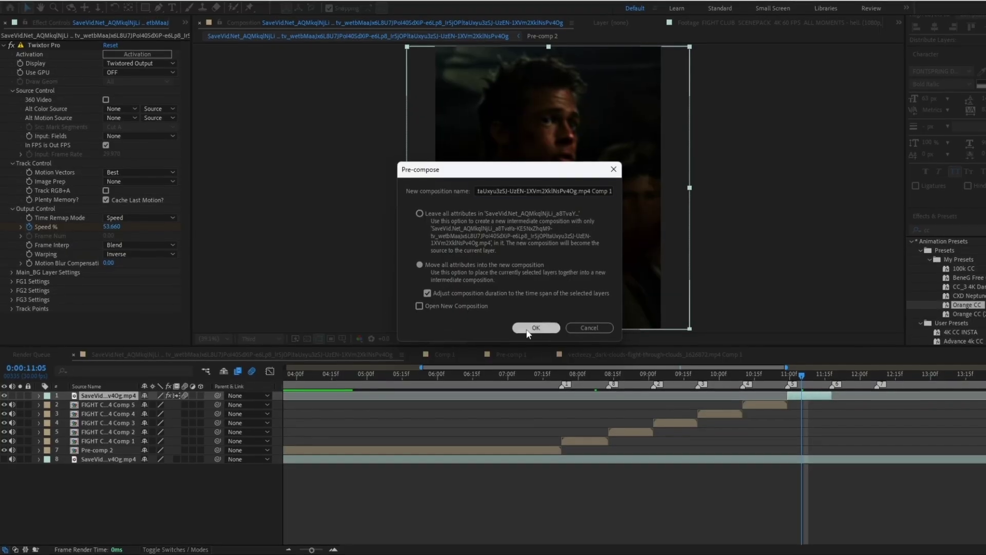
pyautogui.click(534, 327)
pyautogui.click(559, 385)
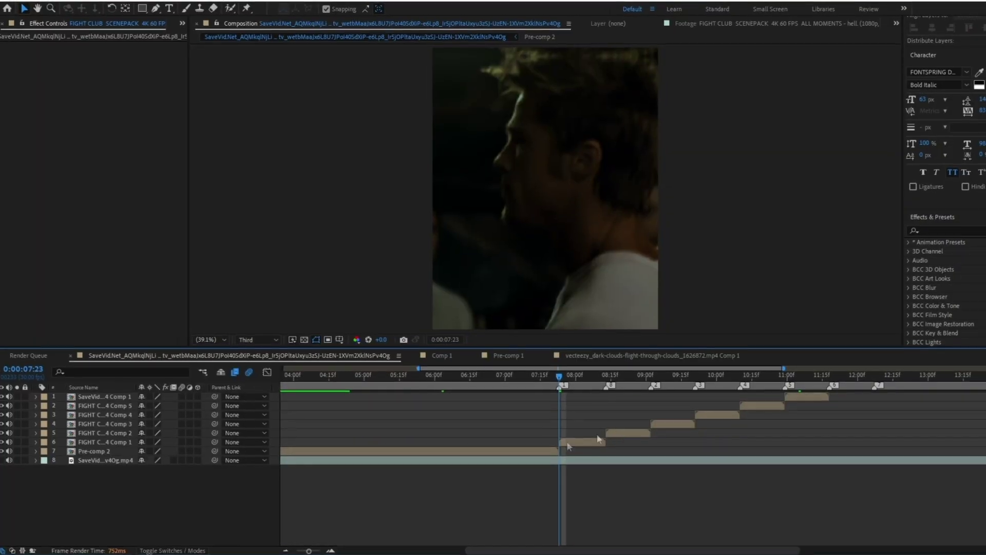
# - Apply BCC Directional Blur to the Comp 1 clip and keyframe Blur Amount at 07:23
pyautogui.click(934, 231)
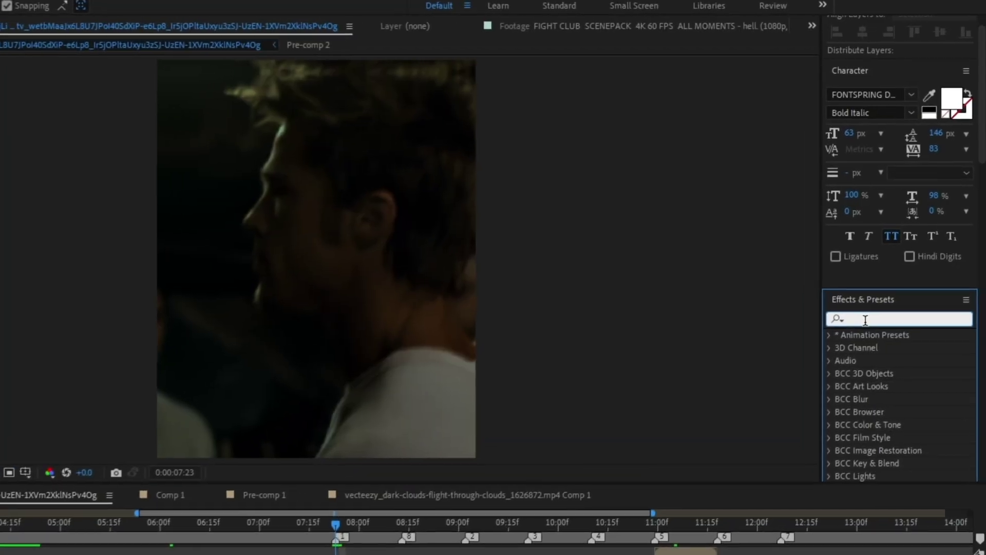
pyautogui.write('b')
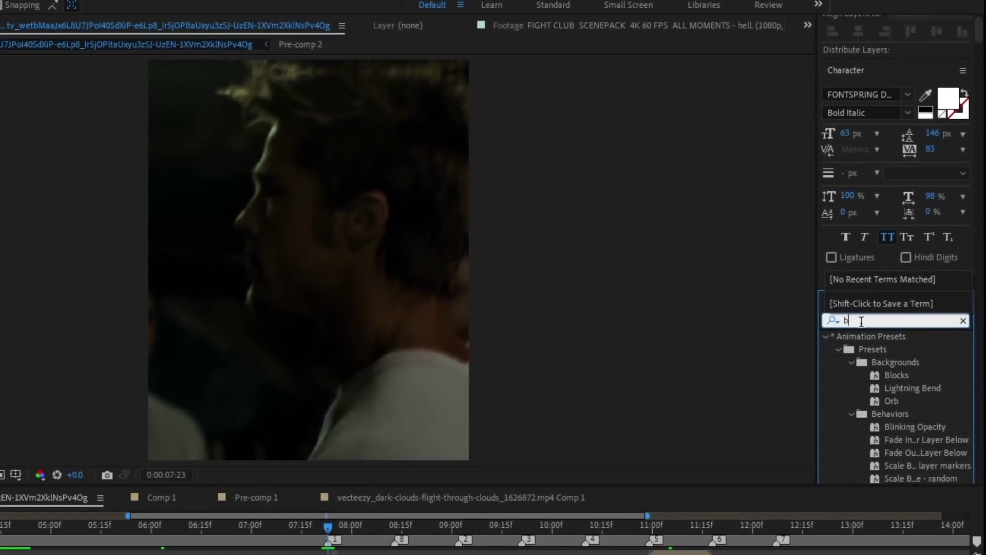
pyautogui.press('BackSpace')
pyautogui.write('dire')
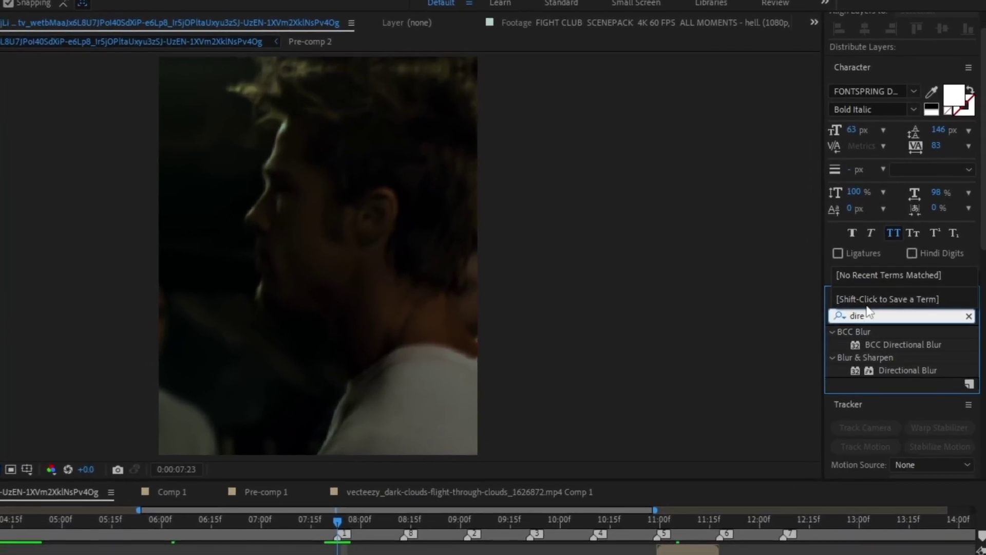
pyautogui.moveTo(900, 349); pyautogui.dragTo(583, 441)
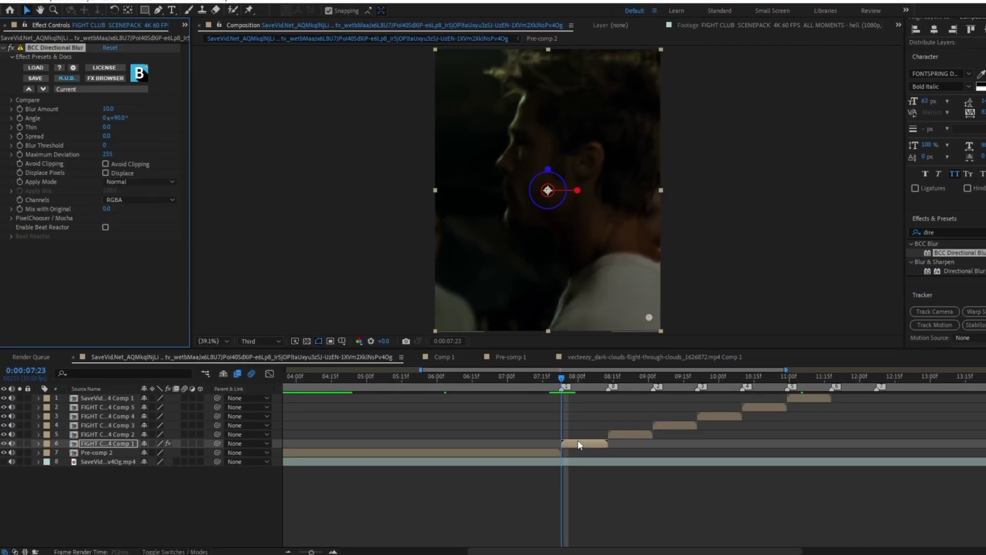
pyautogui.scroll(5, 585, 444)
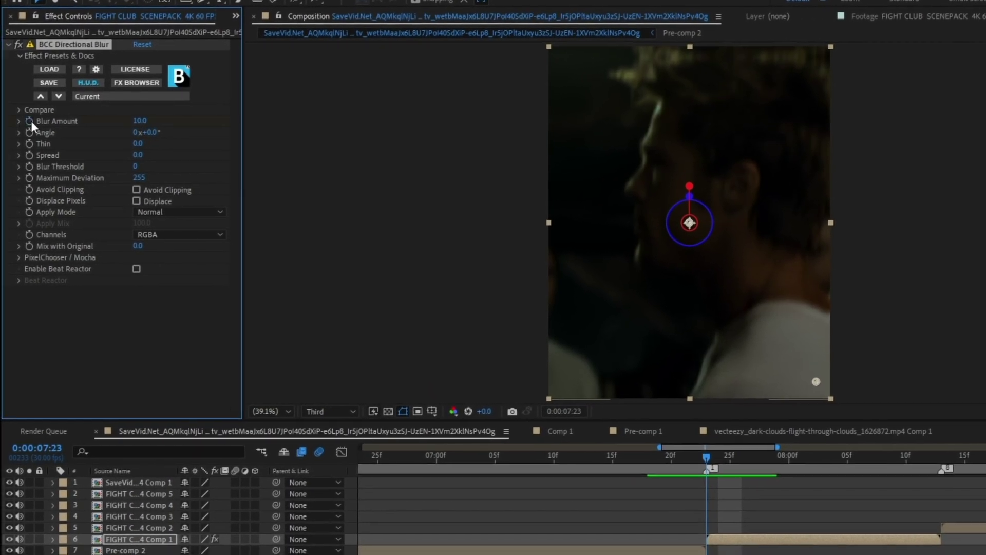
pyautogui.click(25, 121)
pyautogui.press('u')
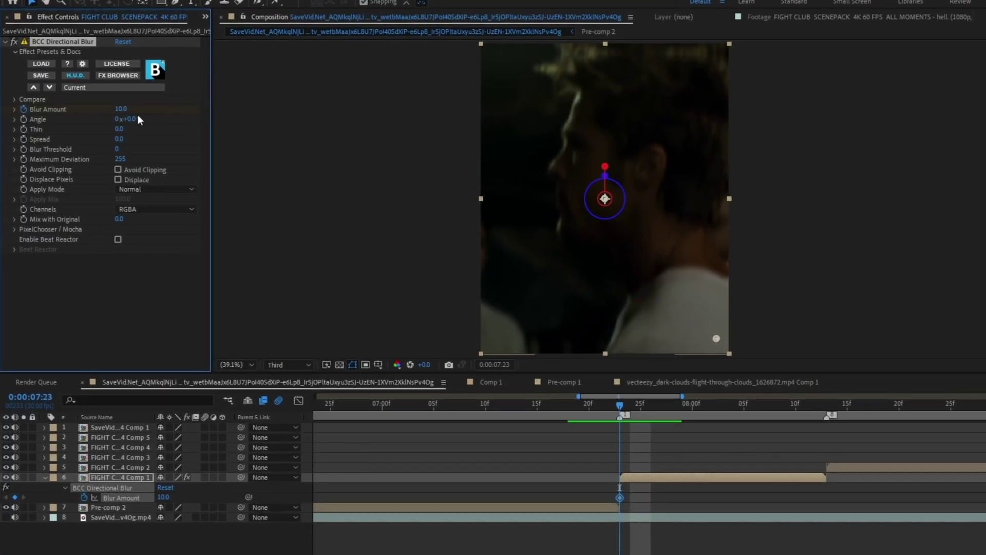
# - Keyframe Blur Amount from 100 at 07:23 to 0 at 08:04 with easy ease
pyautogui.click(122, 114)
pyautogui.write('100')
pyautogui.press('Return')
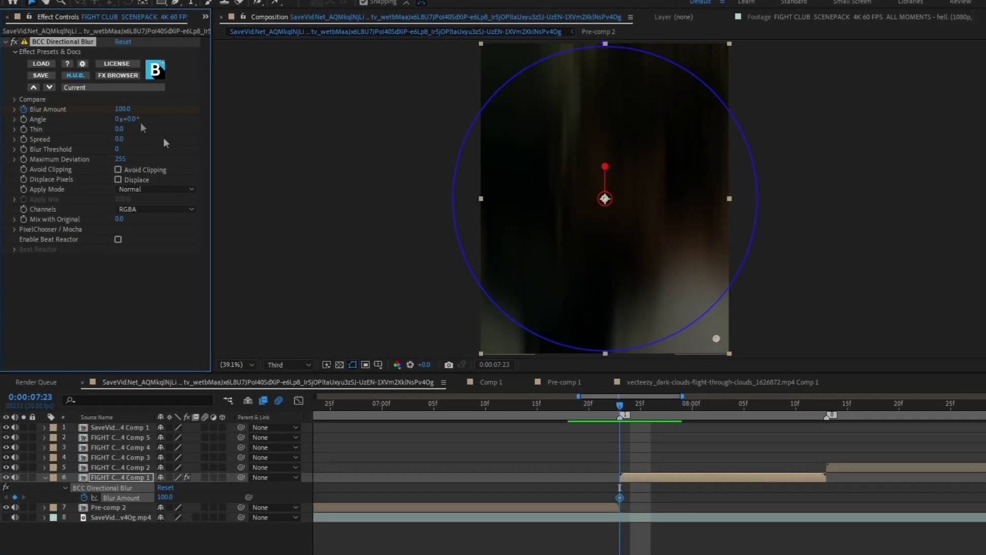
pyautogui.moveTo(649, 408); pyautogui.dragTo(728, 438)
pyautogui.write('0')
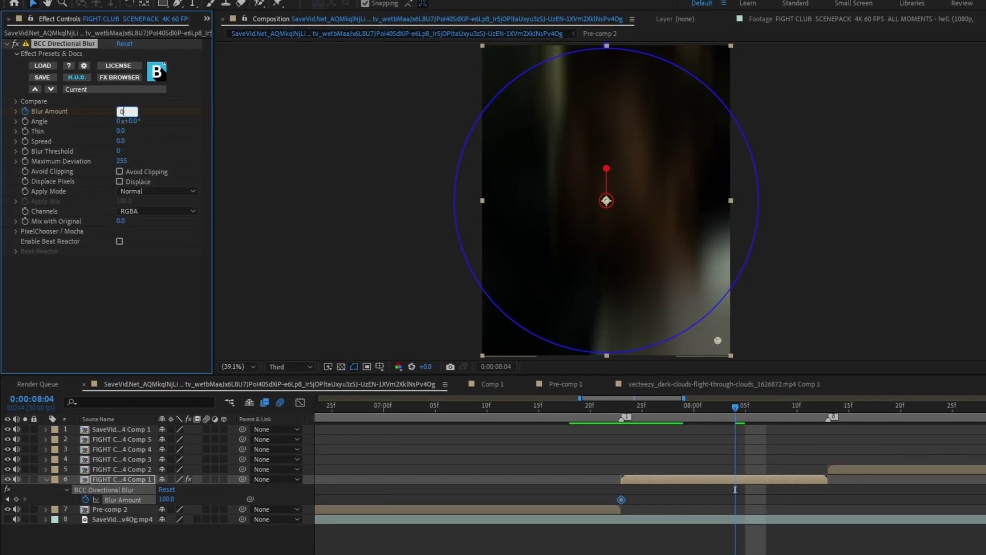
pyautogui.press('Return')
pyautogui.moveTo(748, 500); pyautogui.dragTo(591, 503)
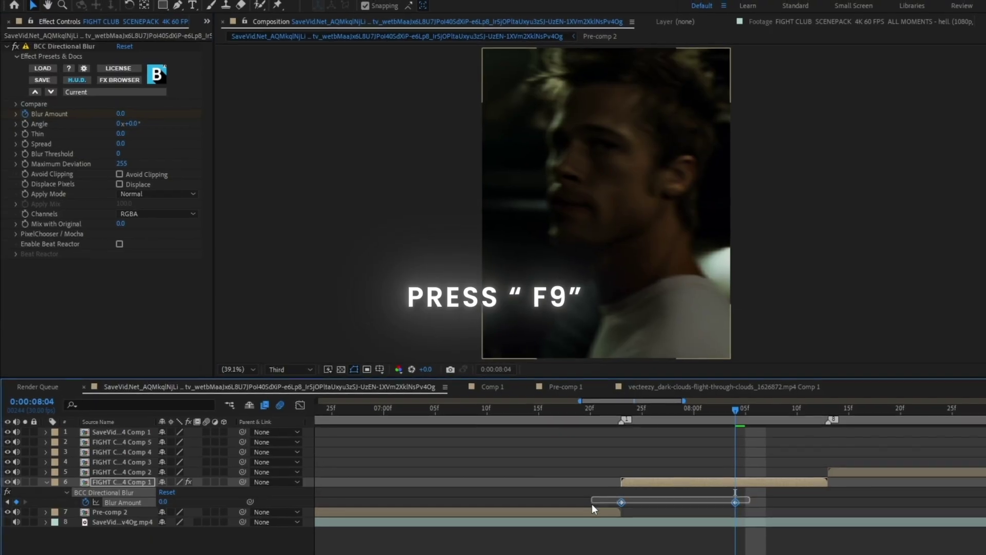
pyautogui.press('F9')
# - Steepen the blur falloff on the Graph Editor value curve and review it from 07:23
pyautogui.click(293, 404)
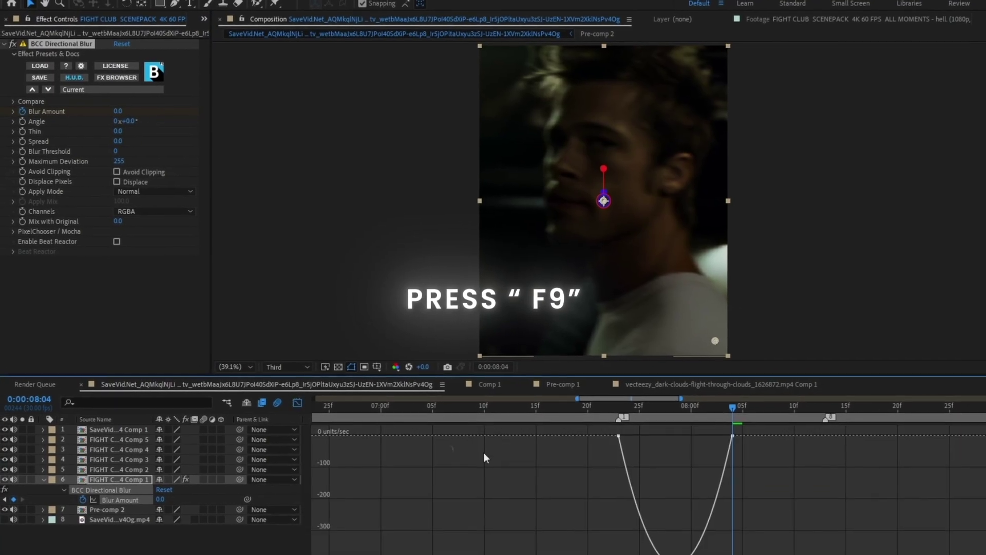
pyautogui.rightClick(604, 433)
pyautogui.click(637, 453)
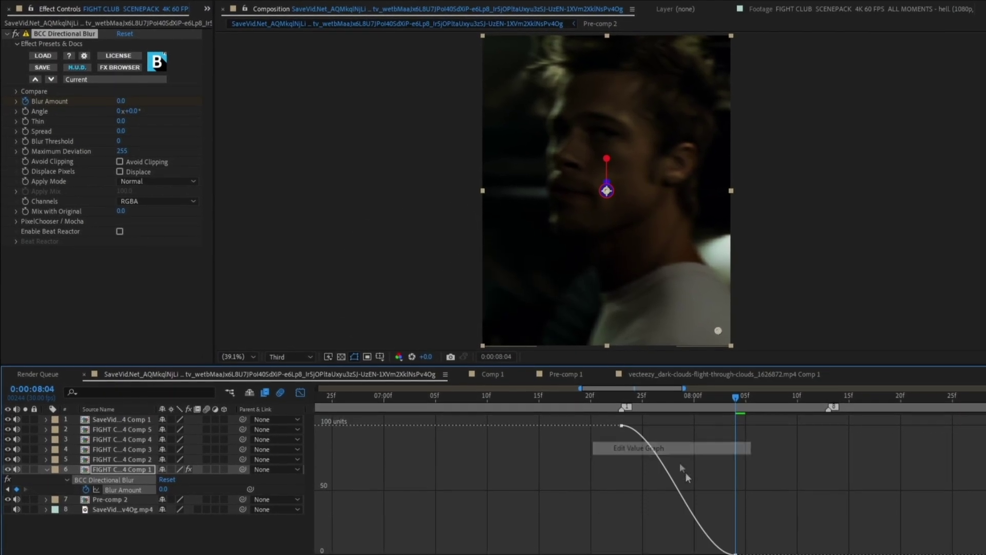
pyautogui.moveTo(648, 434); pyautogui.dragTo(580, 461)
pyautogui.moveTo(576, 418); pyautogui.dragTo(578, 419)
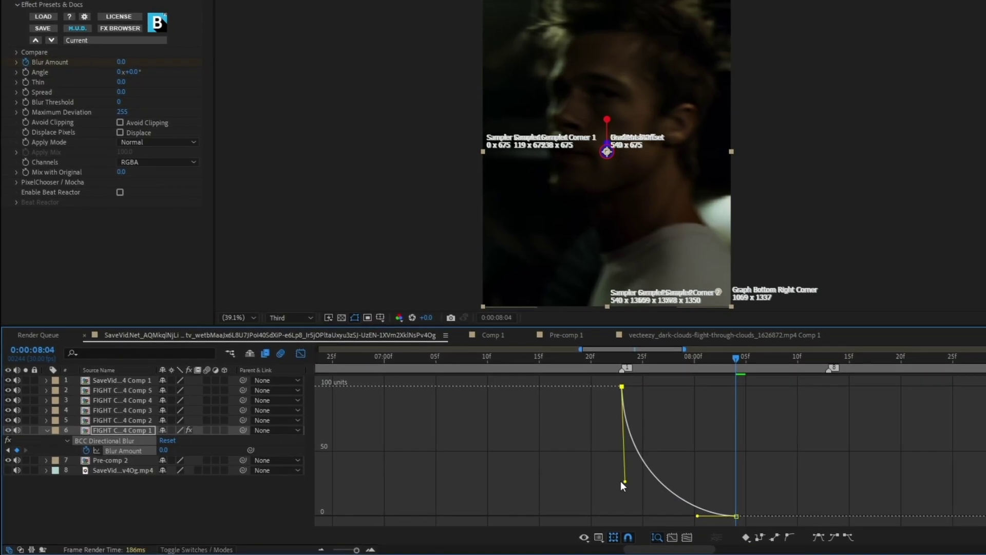
pyautogui.moveTo(620, 480)
pyautogui.mouseDown()
pyautogui.moveTo(618, 499)
pyautogui.moveTo(619, 476)
pyautogui.mouseUp()
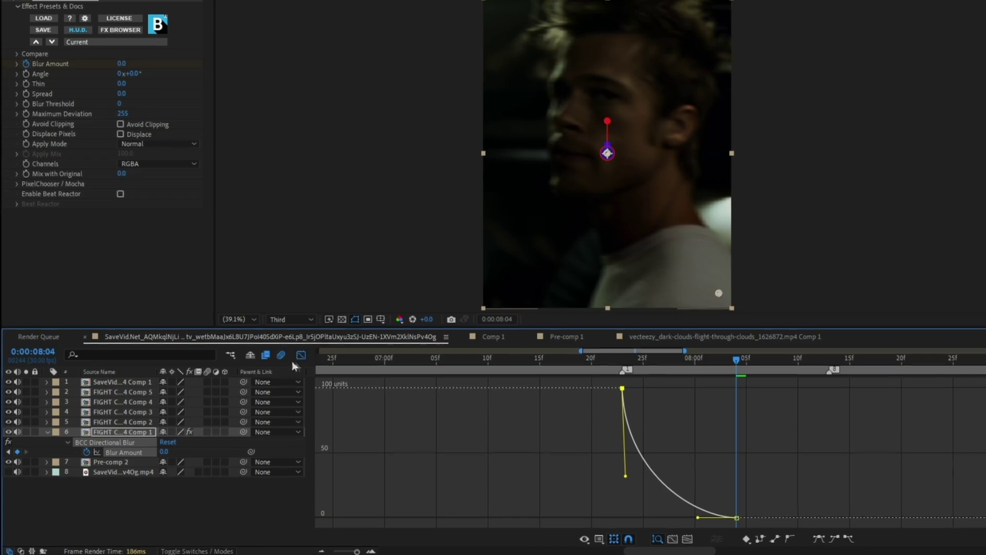
pyautogui.click(300, 354)
pyautogui.moveTo(667, 362); pyautogui.dragTo(641, 374)
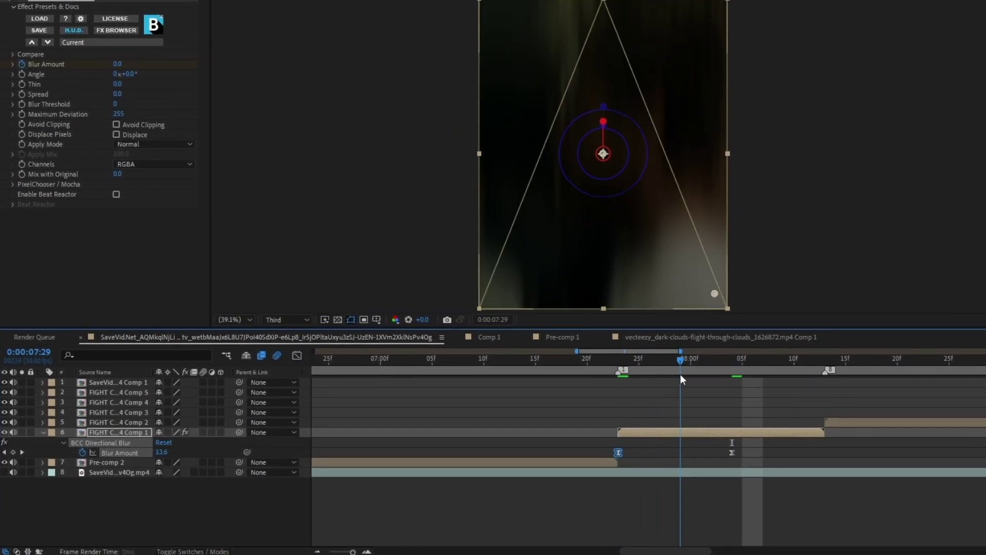
pyautogui.moveTo(642, 377); pyautogui.dragTo(620, 440)
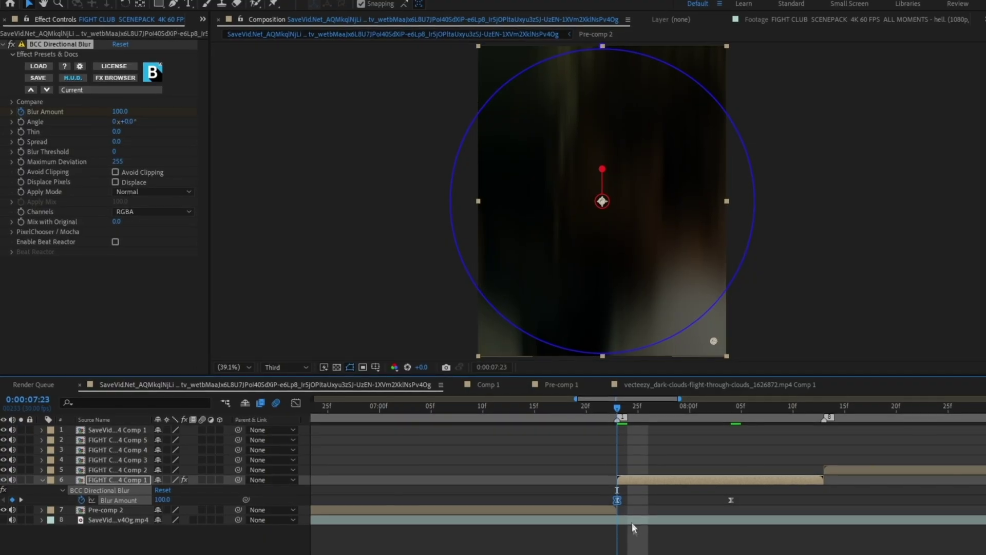
# - Apply BCC Brightness-Contrast with a Brightness 25 keyframe at 07:23, then move to the clip end
pyautogui.click(7, 46)
pyautogui.hotkey('ctrl', 'space')
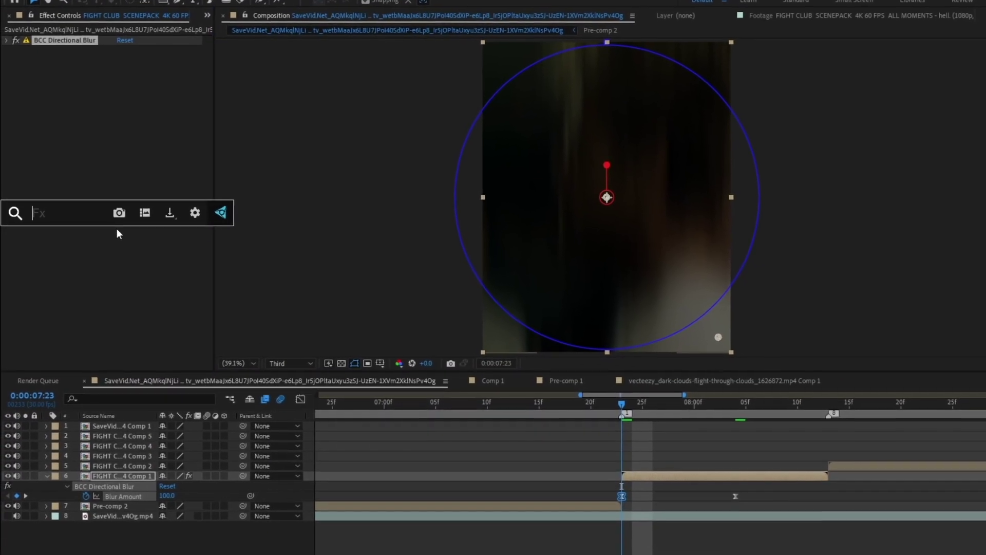
pyautogui.write('b')
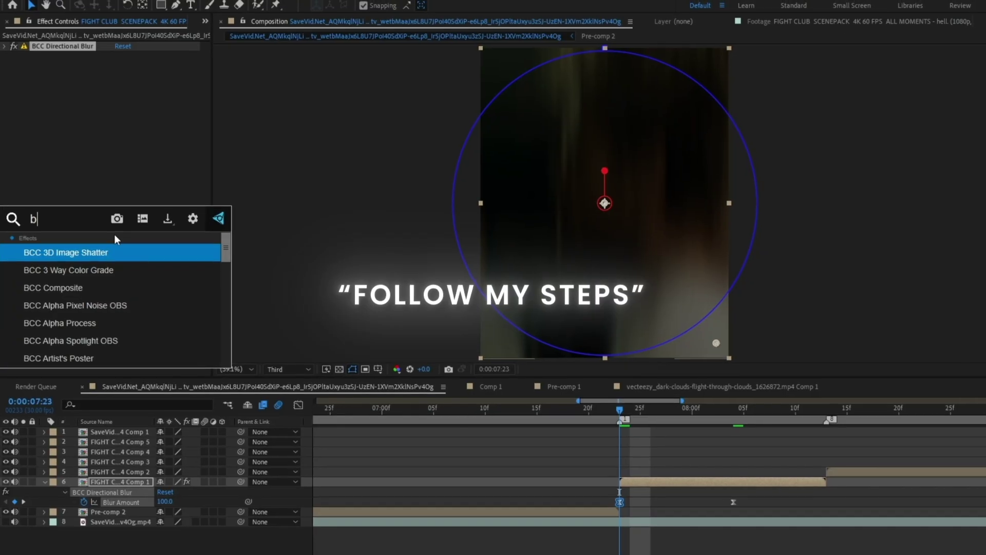
pyautogui.write('cc')
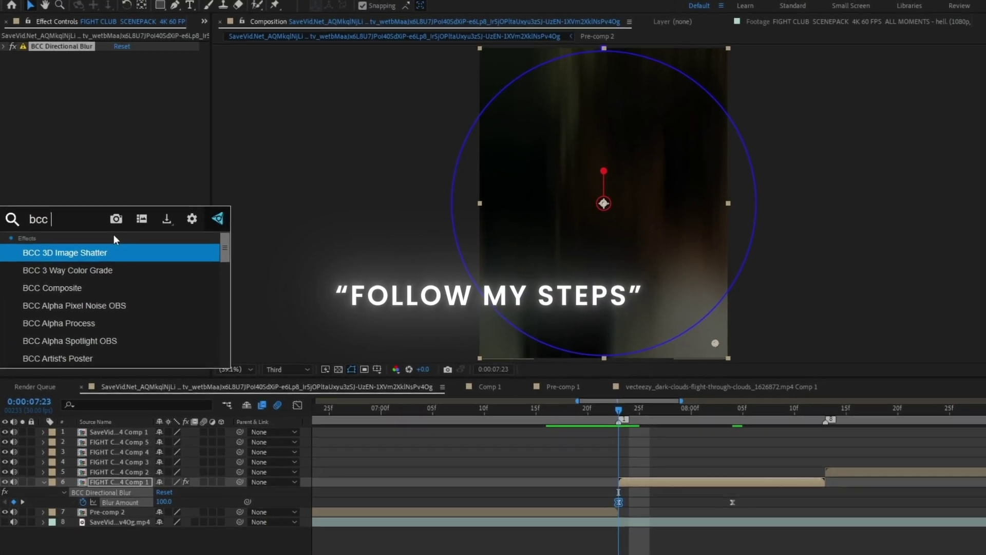
pyautogui.write(' br')
pyautogui.click(94, 254)
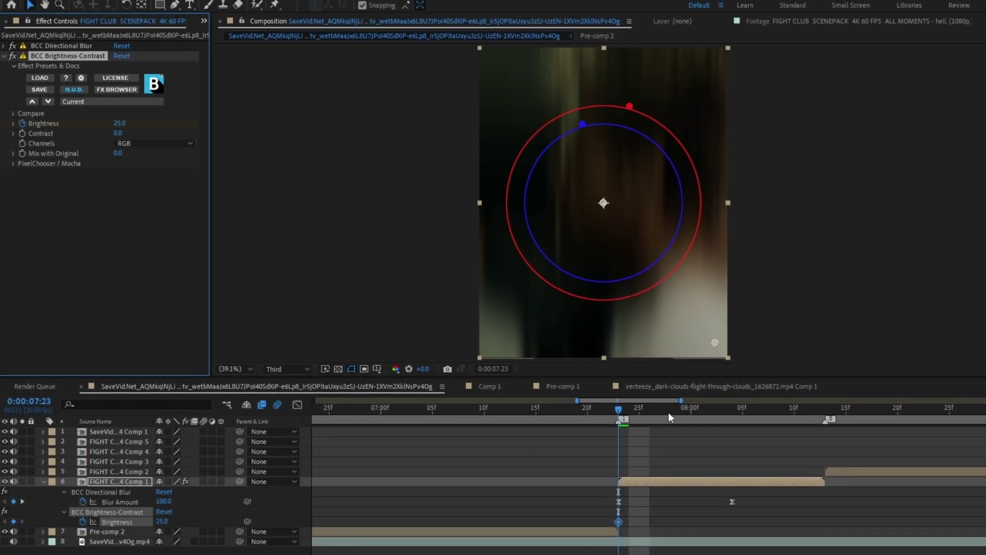
pyautogui.moveTo(669, 417); pyautogui.dragTo(739, 442)
pyautogui.moveTo(813, 449); pyautogui.dragTo(819, 461)
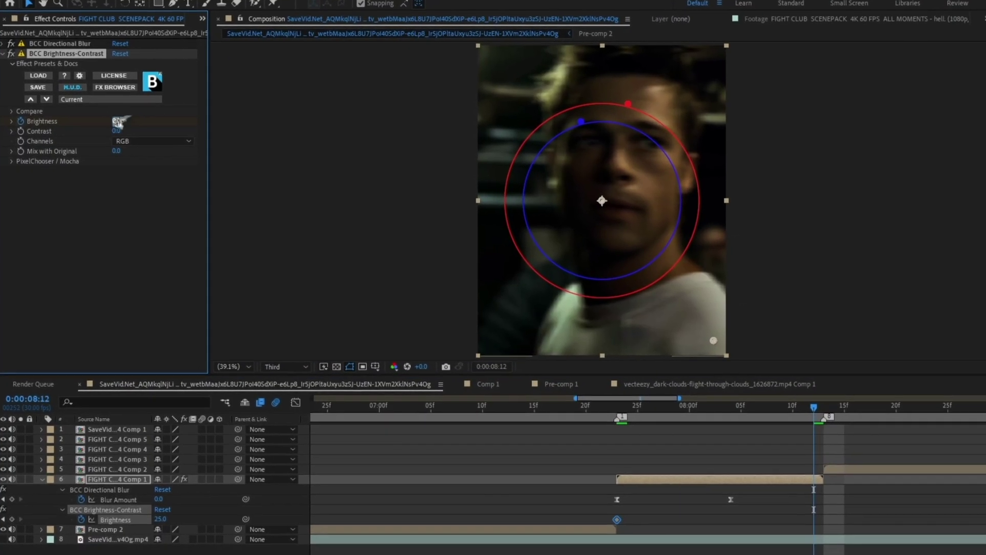
# - Add a Brightness 0 keyframe at the clip end and easy-ease both Brightness keyframes
pyautogui.press('Return')
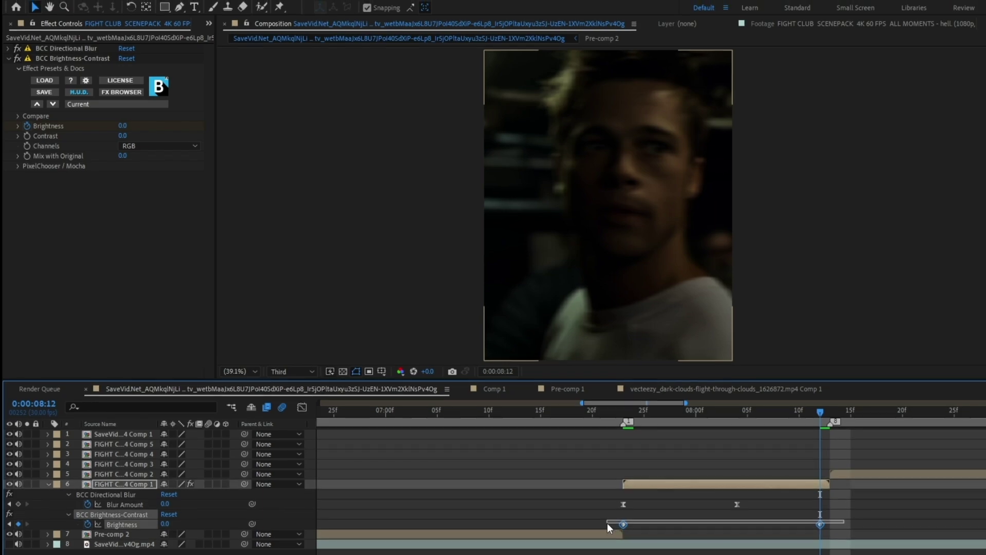
pyautogui.moveTo(843, 516); pyautogui.dragTo(607, 523)
pyautogui.press('F9')
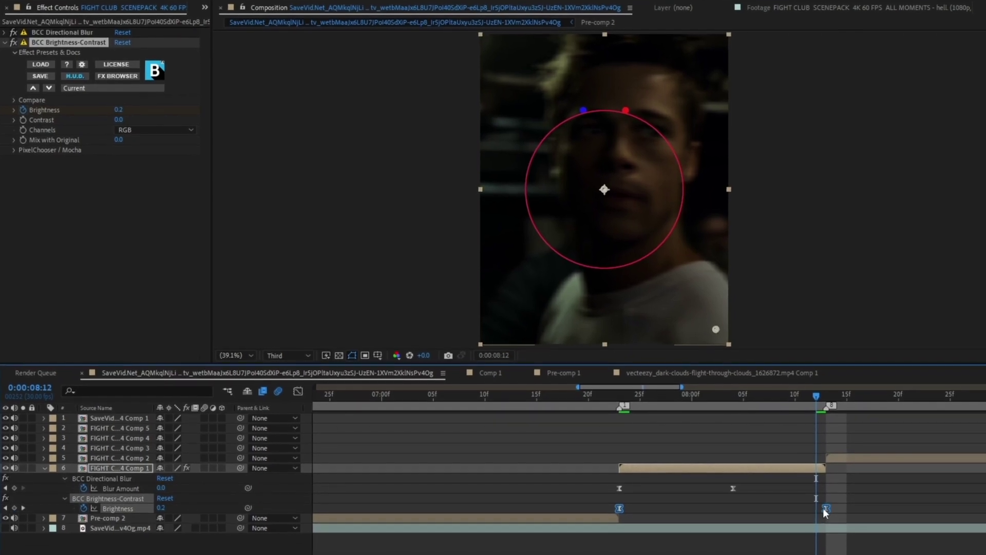
pyautogui.moveTo(820, 518); pyautogui.dragTo(830, 517)
# - Steepen the brightness drop in the Graph Editor, return to 07:23, and collapse the effect
pyautogui.hotkey('shift', 'F3')
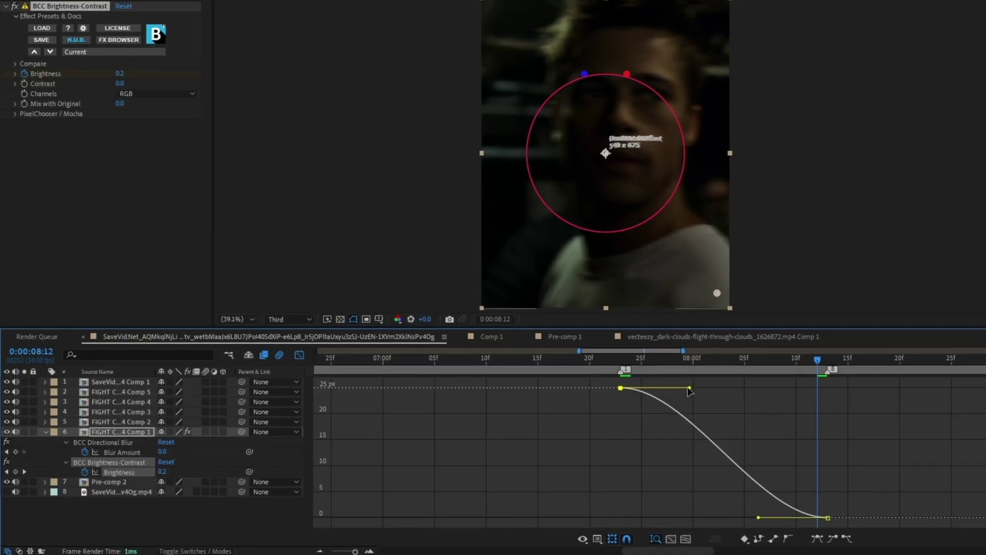
pyautogui.moveTo(665, 431); pyautogui.dragTo(637, 485)
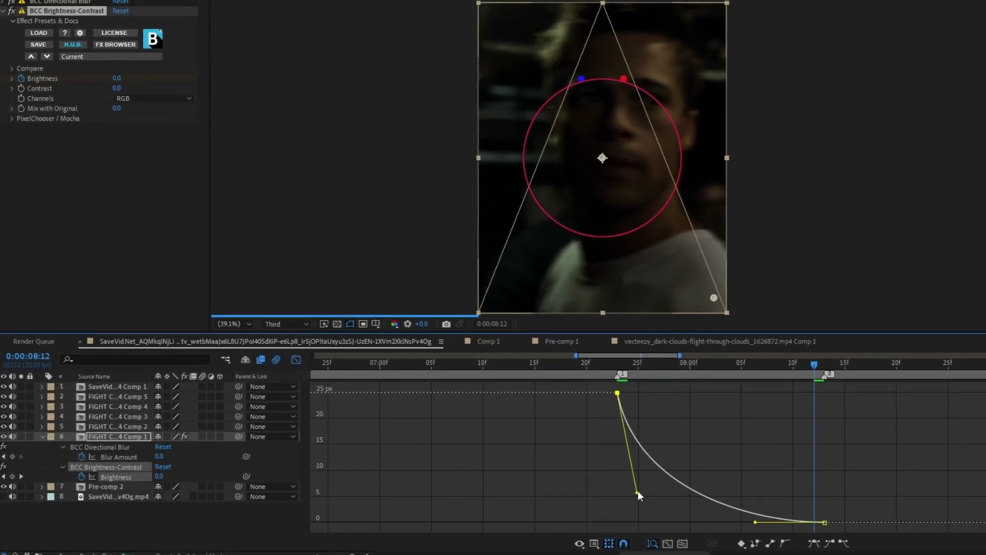
pyautogui.click(298, 357)
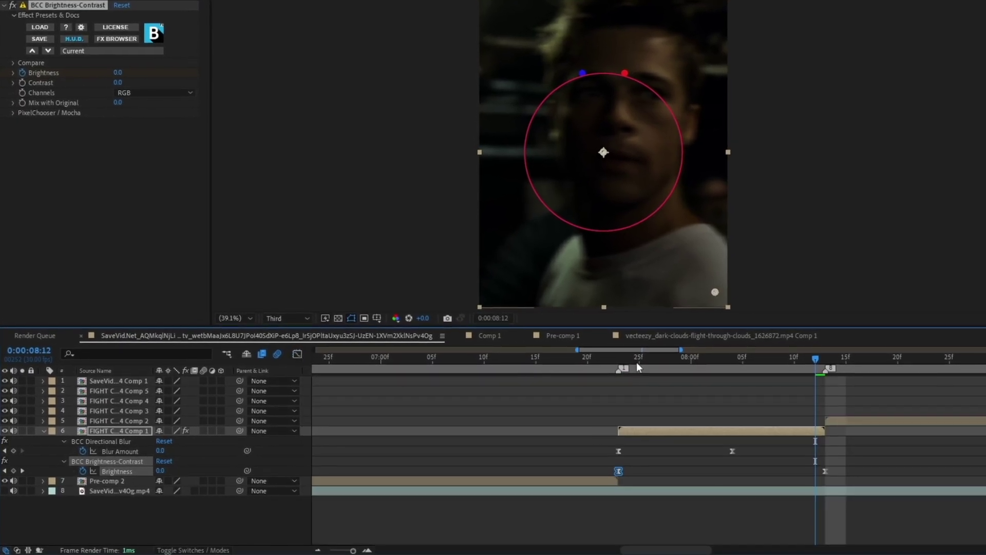
pyautogui.moveTo(637, 363); pyautogui.dragTo(618, 363)
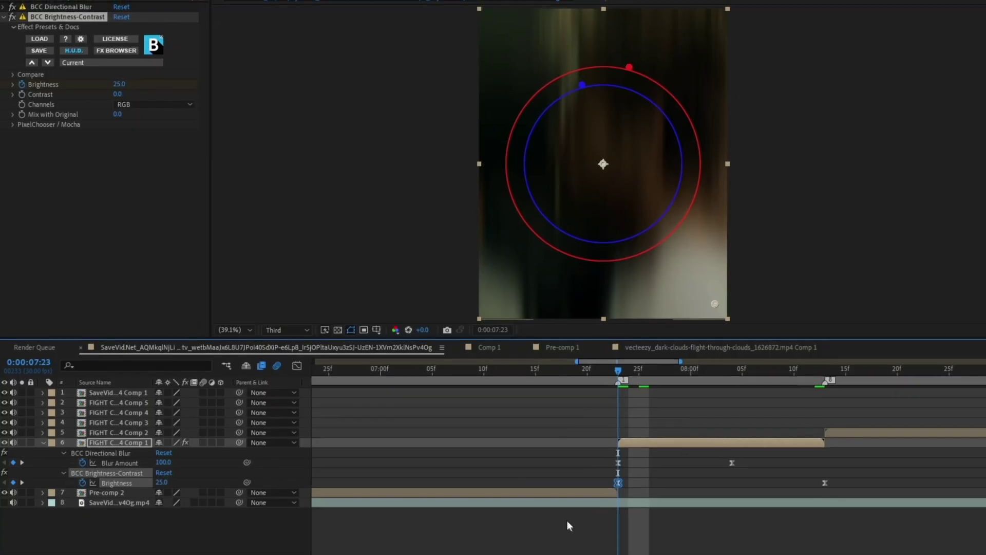
pyautogui.click(64, 207)
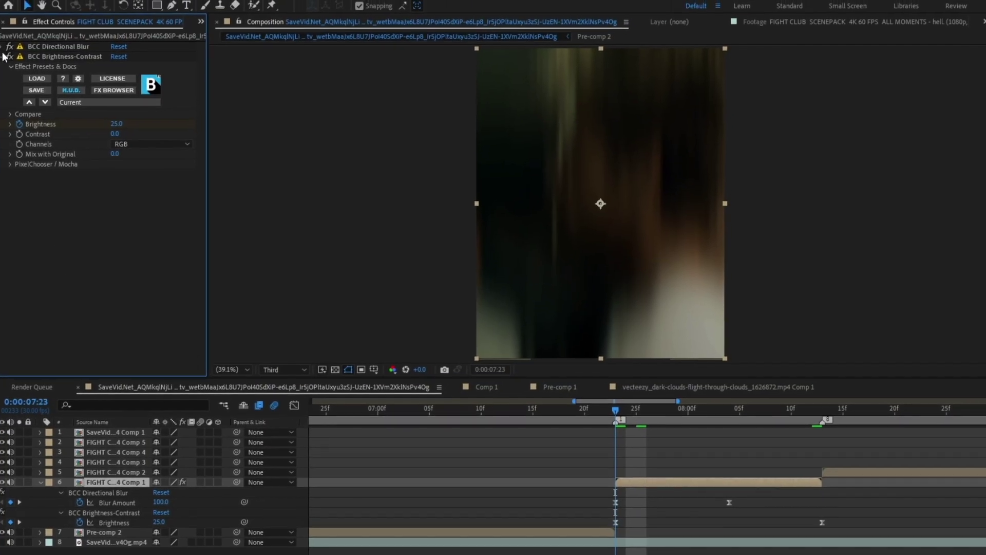
pyautogui.click(4, 57)
pyautogui.hotkey('ctrl', 'space')
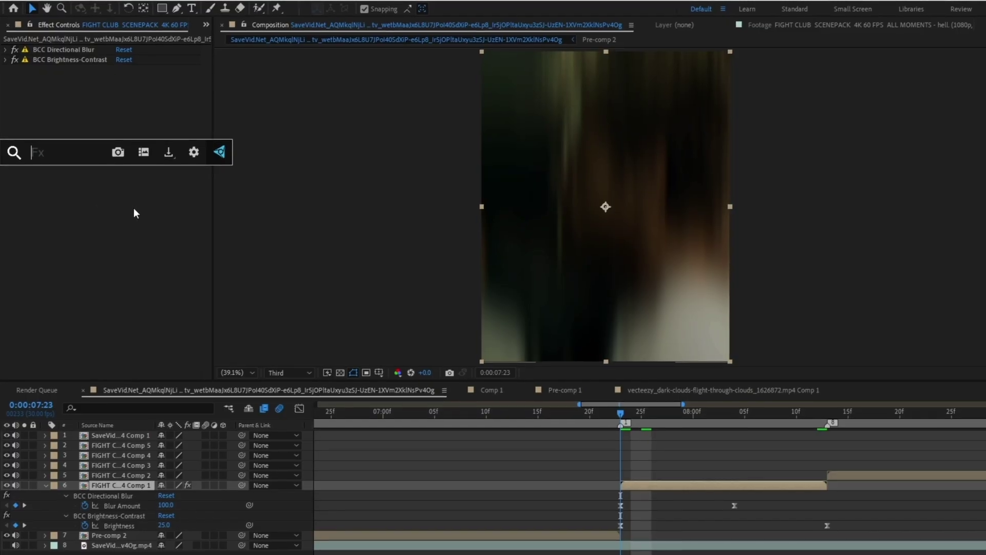
# - Apply Twitch at Amount 100 and speed 30, toggling its Blur and Scale modes
pyautogui.write('tw')
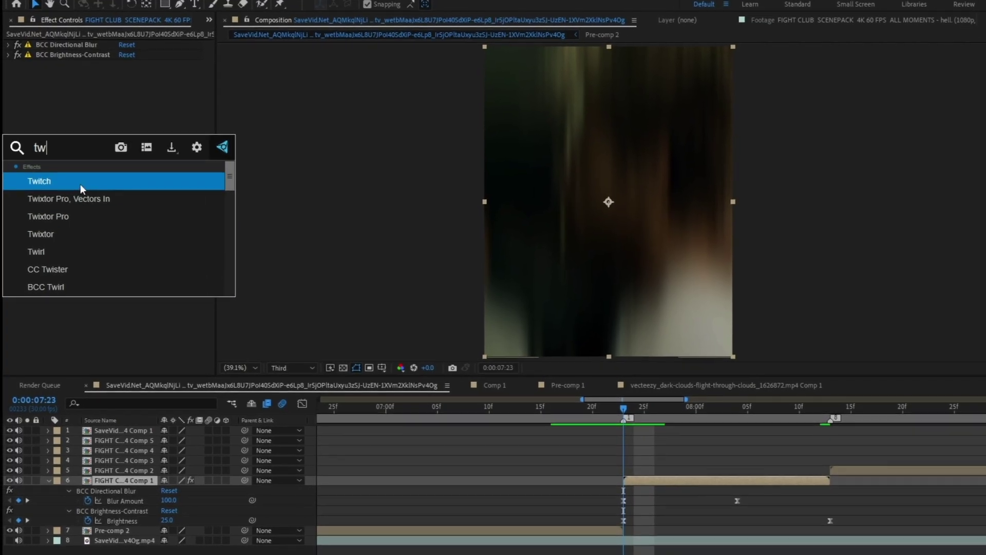
pyautogui.click(74, 186)
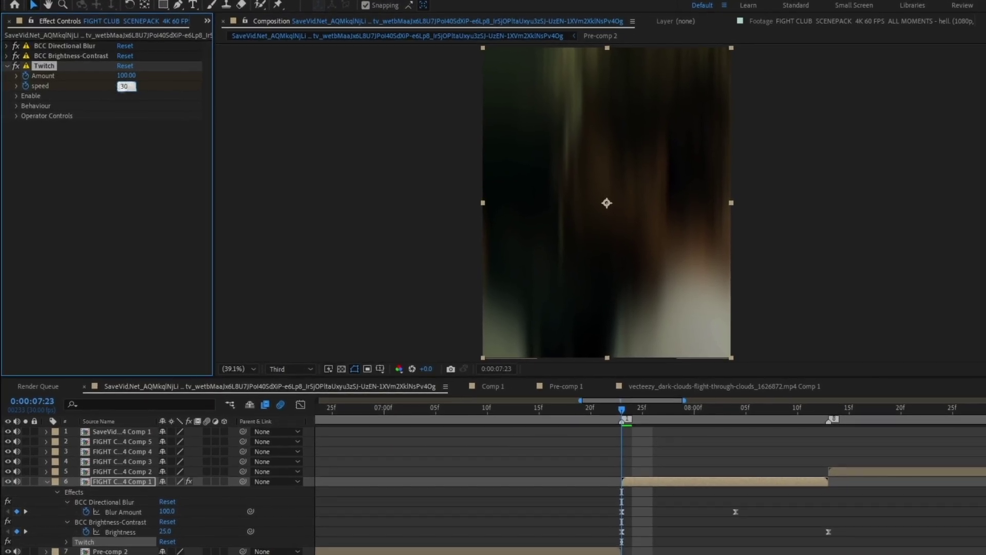
pyautogui.click(13, 95)
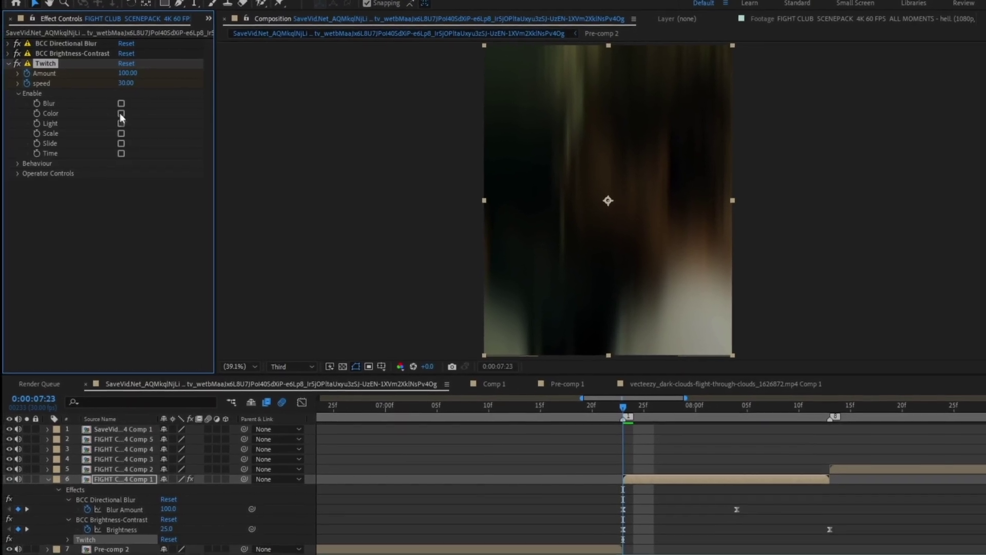
pyautogui.click(117, 106)
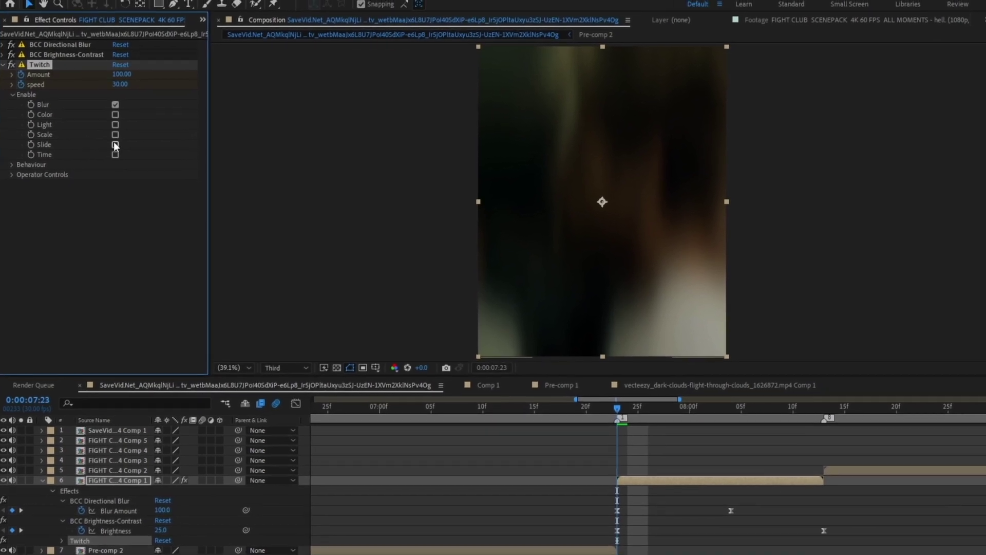
pyautogui.click(120, 138)
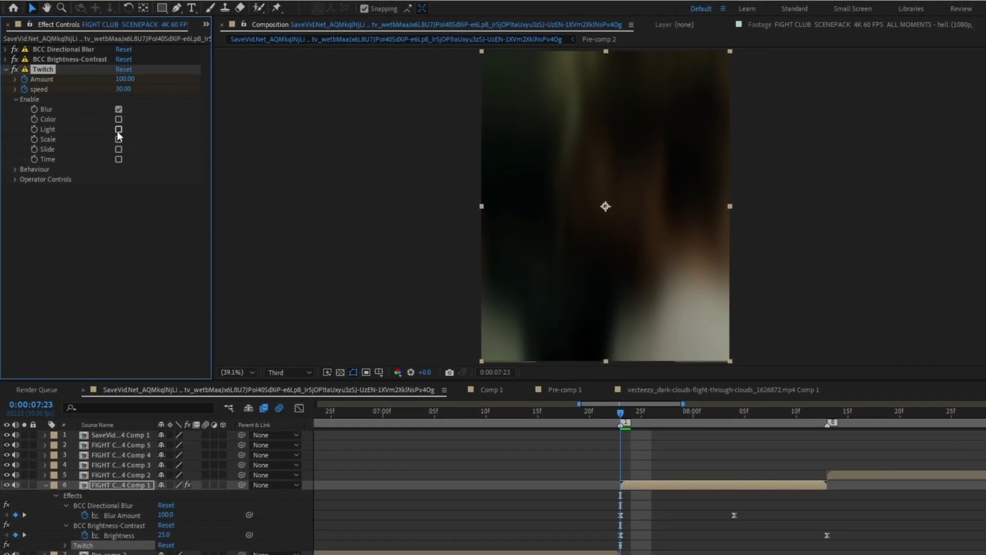
pyautogui.click(18, 98)
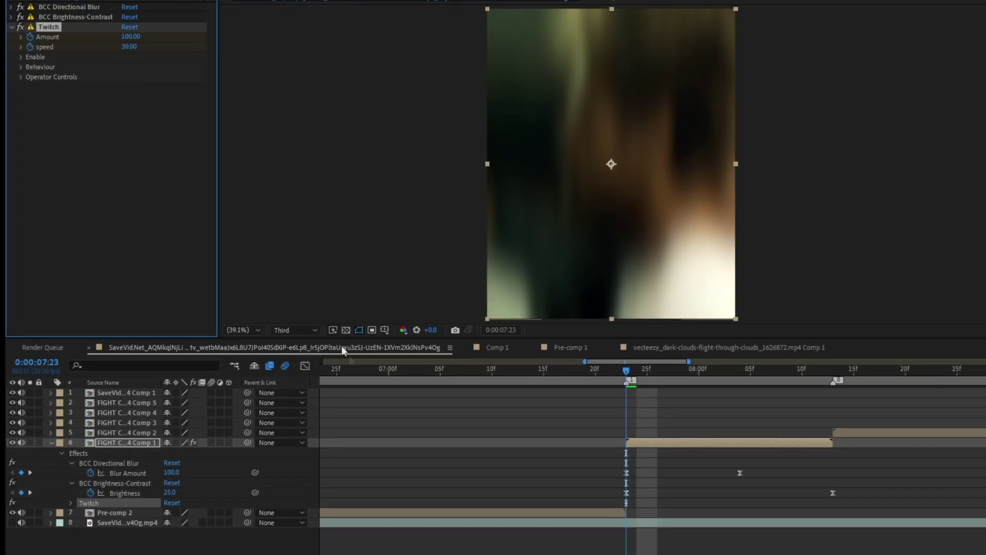
# - Keyframe Twitch Amount and speed down to 0 at 08:03 and select all its keyframes
pyautogui.press('u')
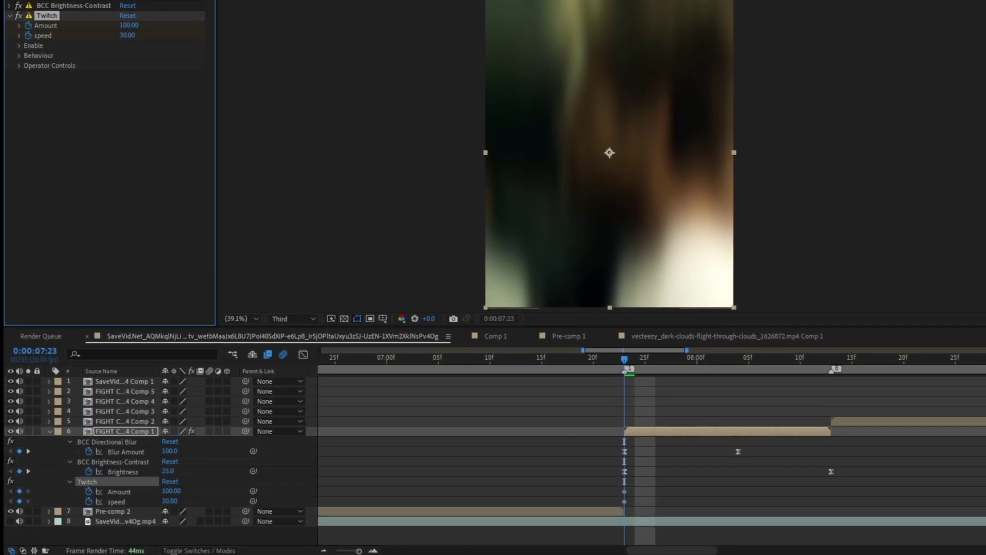
pyautogui.click(676, 363)
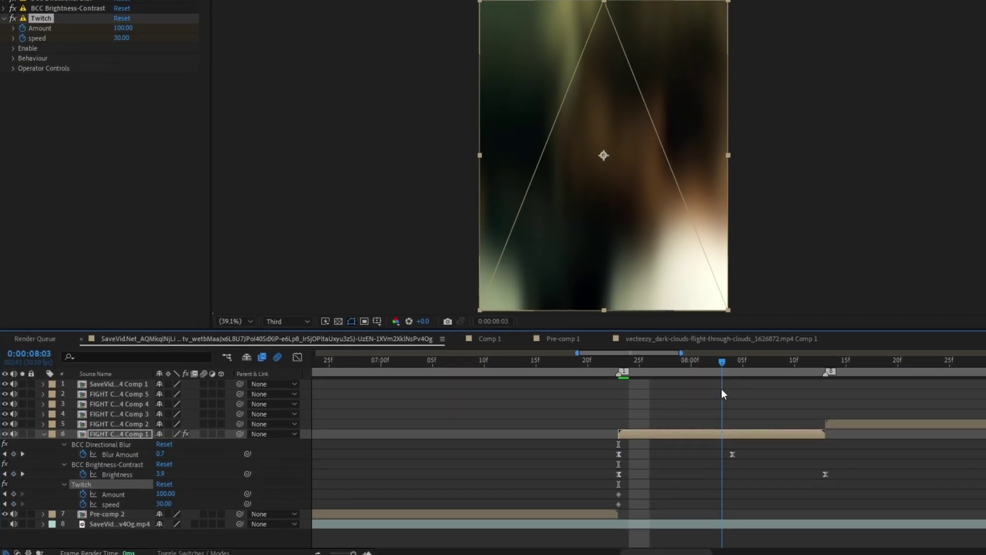
pyautogui.press('pagedown')
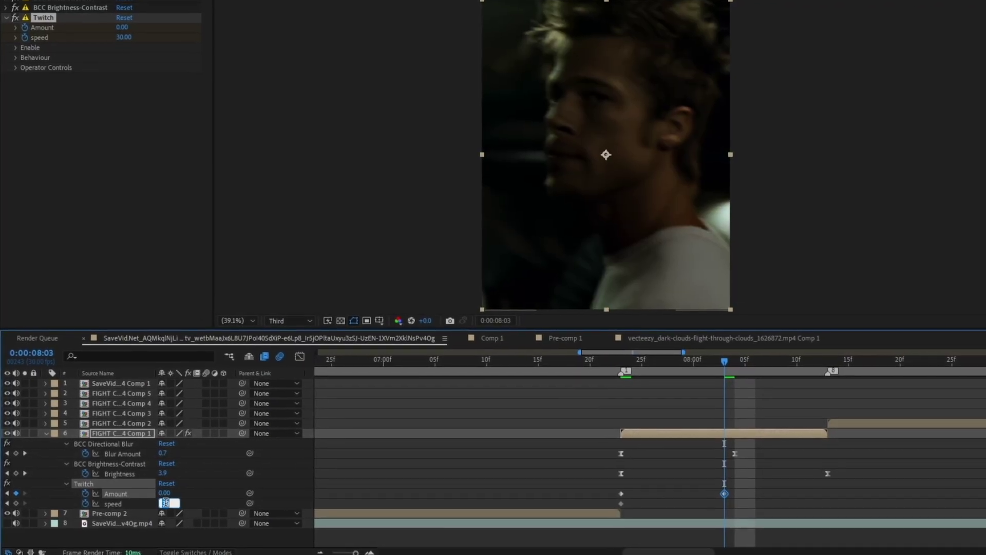
pyautogui.moveTo(639, 504); pyautogui.dragTo(569, 514)
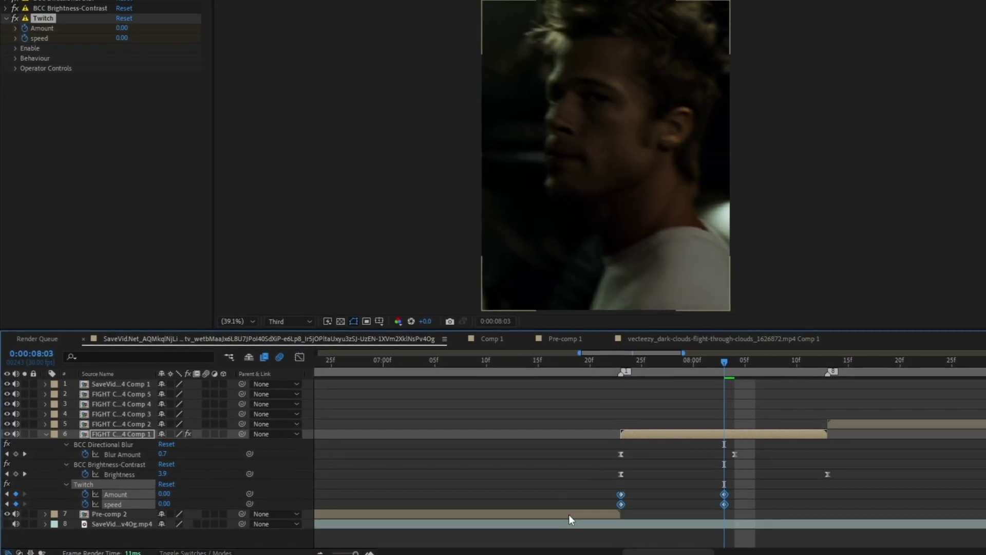
# - Reshape the Twitch speed graph for a fast start, then jump back to its start keyframes
pyautogui.click(302, 354)
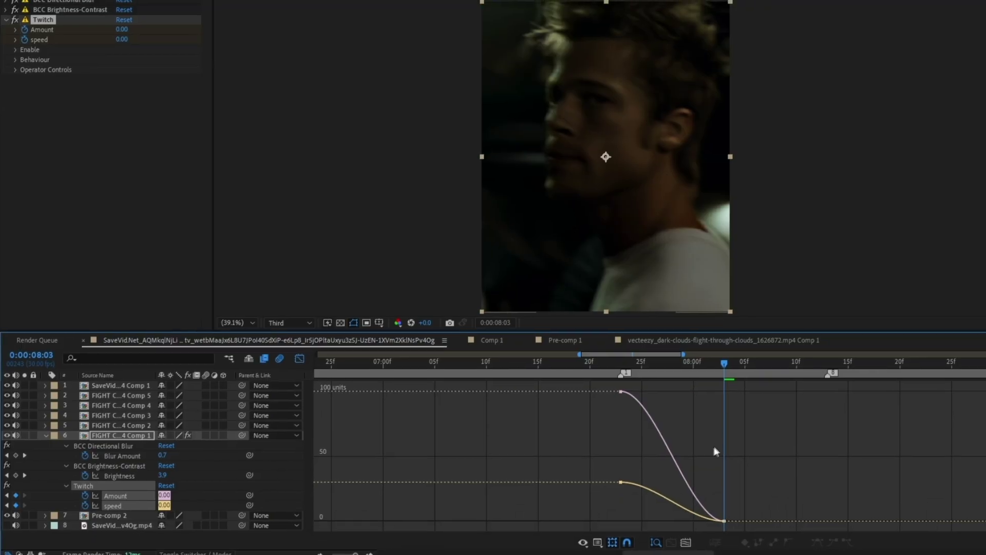
pyautogui.click(600, 539)
pyautogui.click(626, 423)
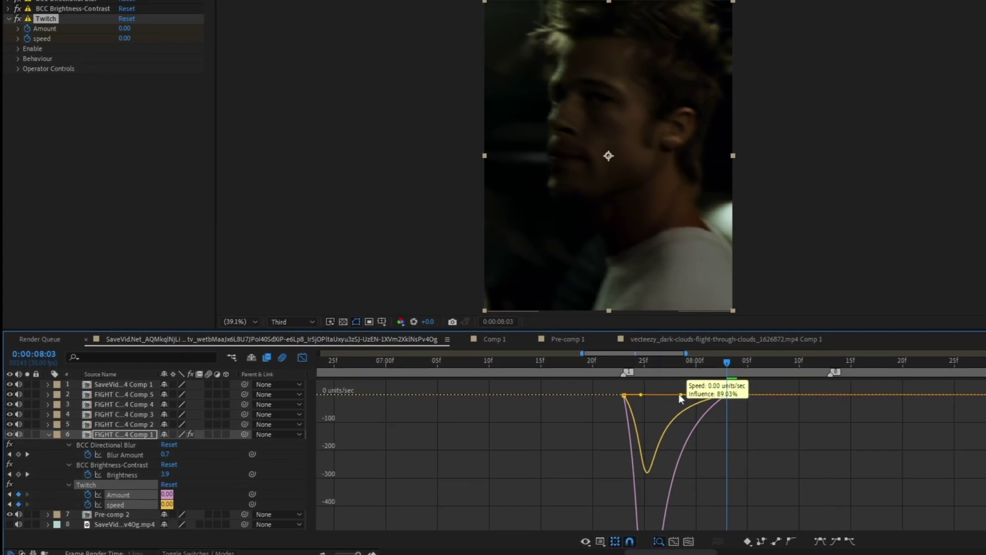
pyautogui.moveTo(679, 394); pyautogui.dragTo(620, 395)
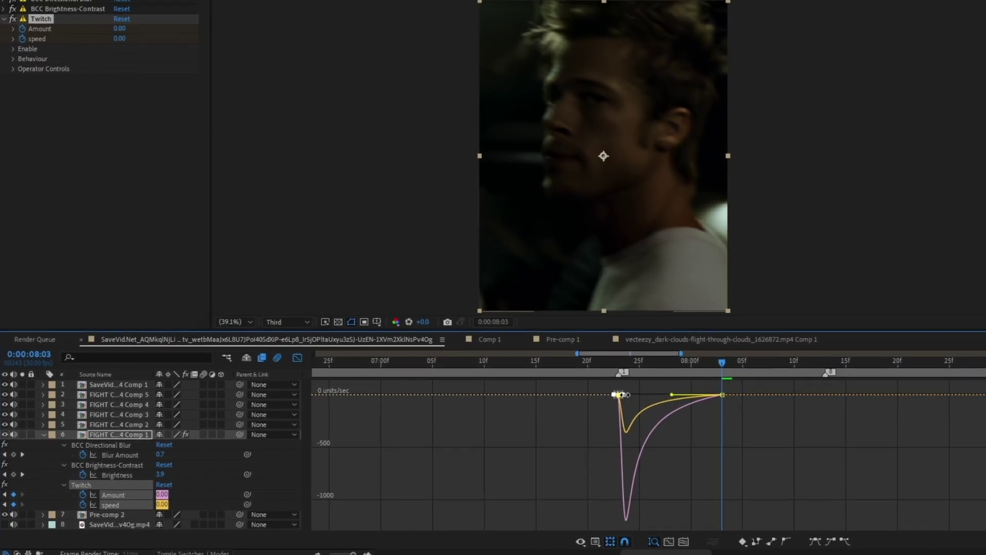
pyautogui.press('=')
pyautogui.click(297, 357)
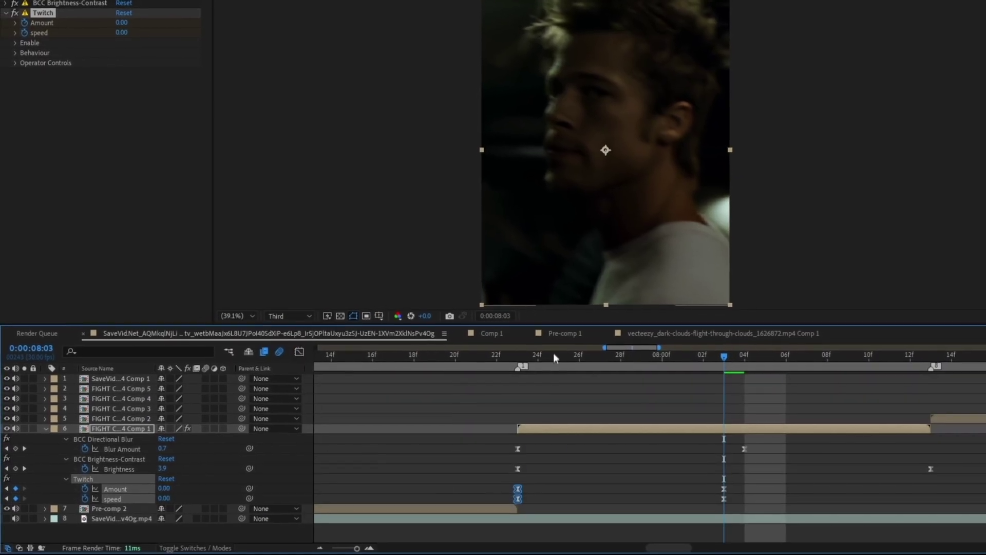
pyautogui.press('j')
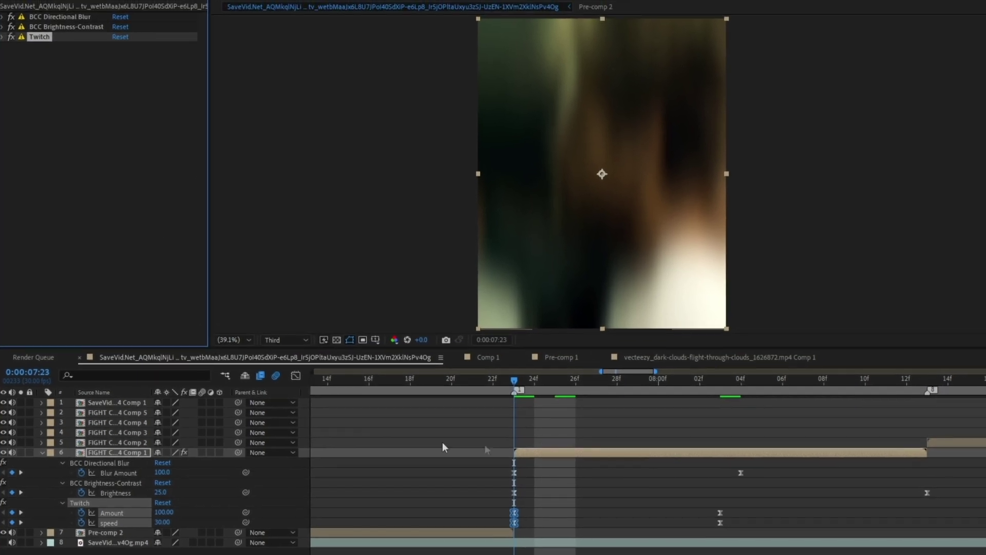
# - Apply BCC Lens Blur OBS with Gamma 1000 and a starting Iris Scale keyframe of 10
pyautogui.hotkey('ctrl', 'space')
pyautogui.write('bc')
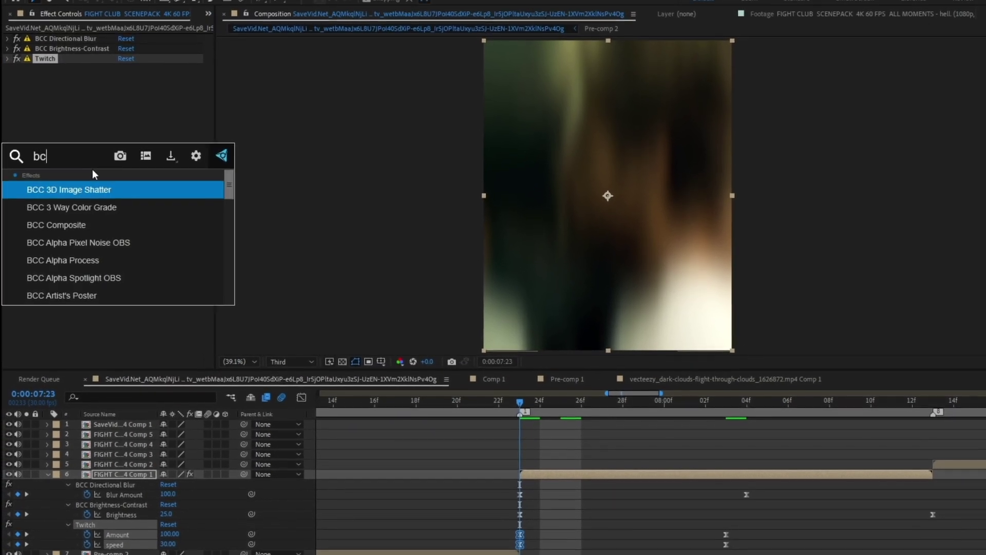
pyautogui.write('c le')
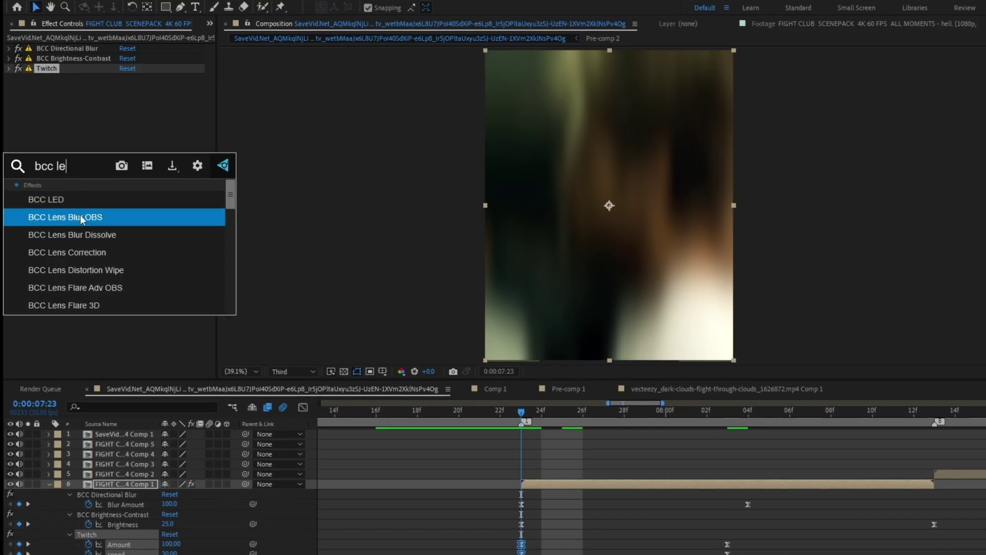
pyautogui.click(83, 214)
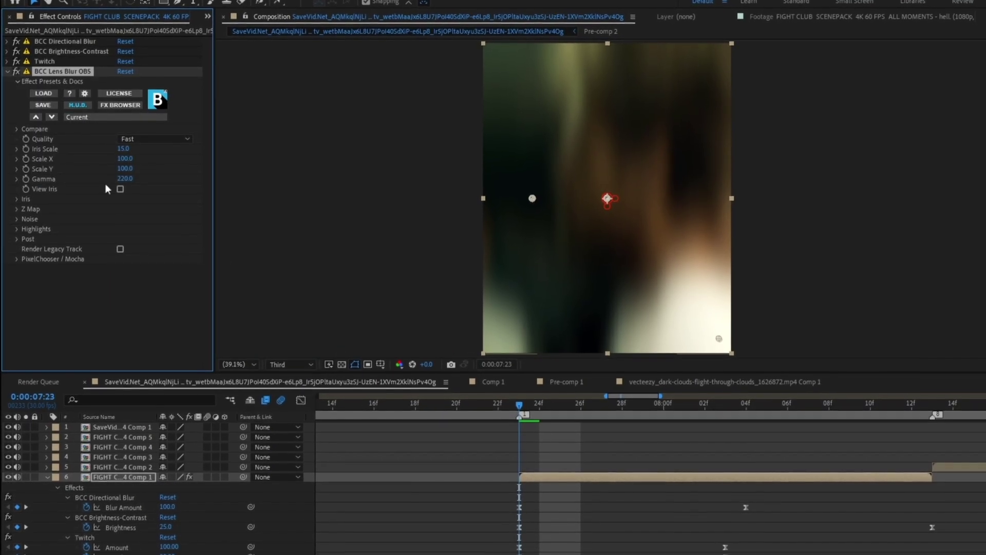
pyautogui.click(125, 179)
pyautogui.write('1000')
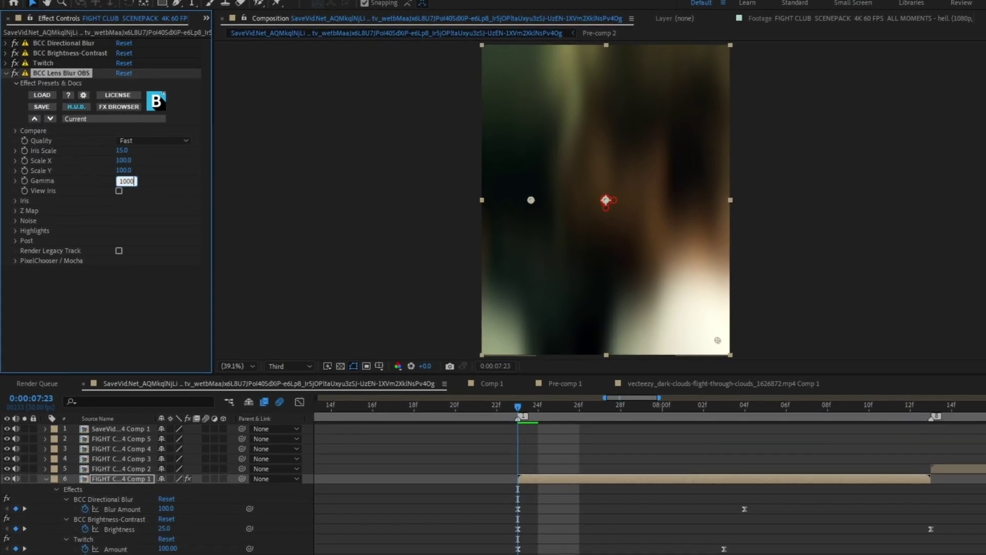
pyautogui.press('Return')
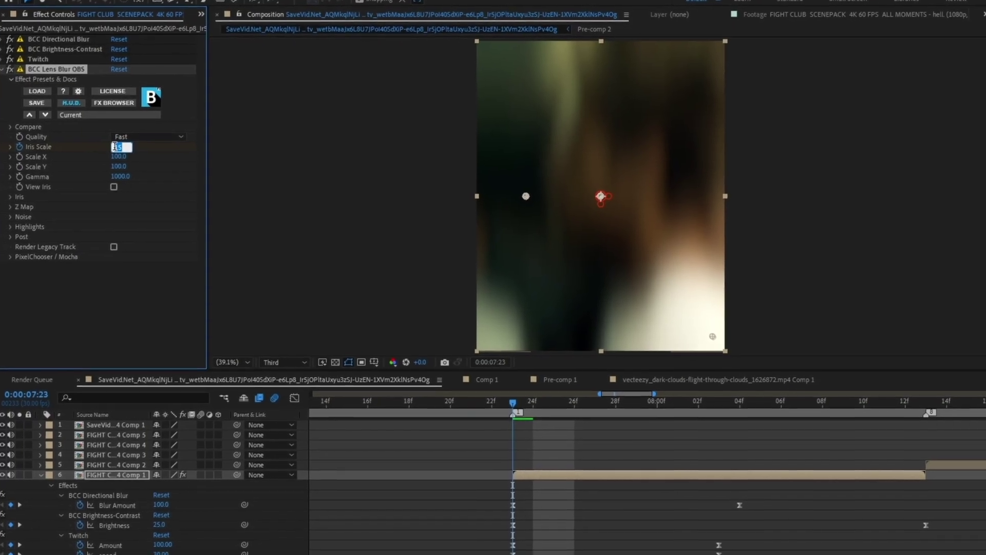
pyautogui.write('10')
pyautogui.press('Return')
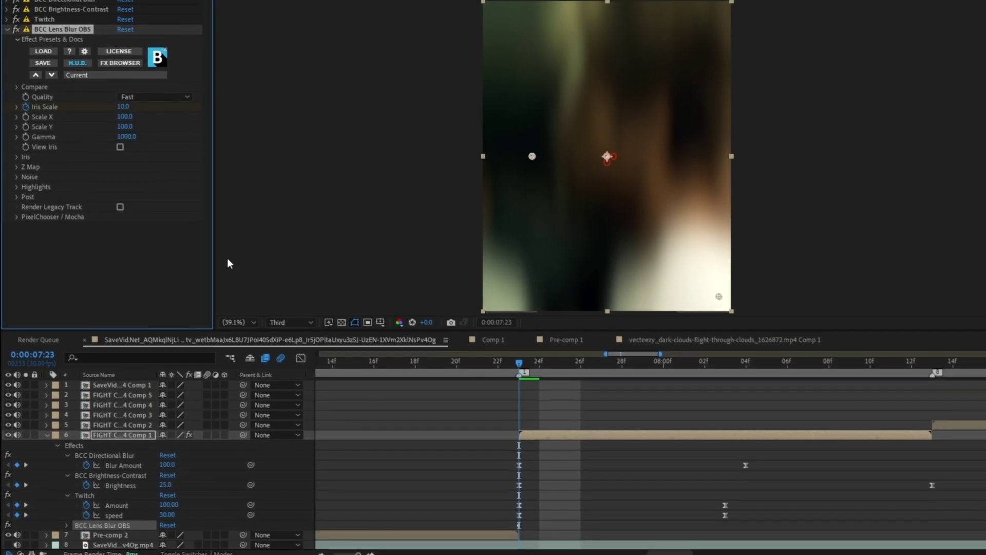
pyautogui.press('u')
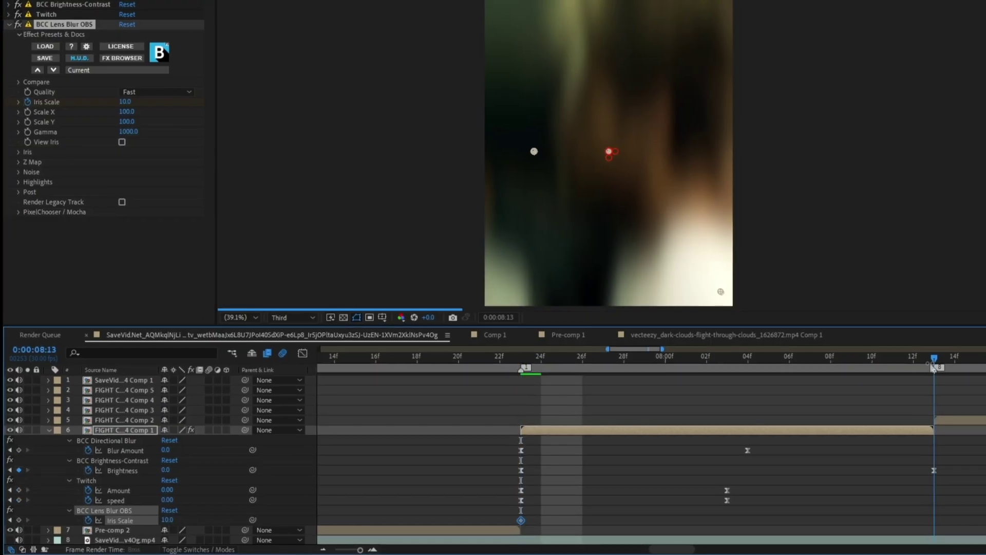
# - Keyframe Iris Scale to 0 at 8:13 and easy-ease both Iris Scale keyframes
pyautogui.click(167, 519)
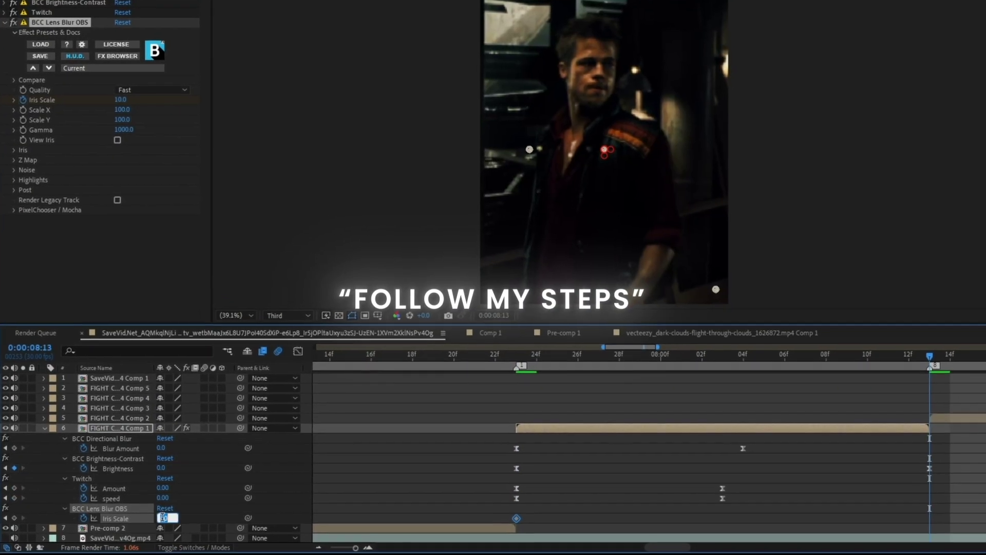
pyautogui.write('0')
pyautogui.press('Return')
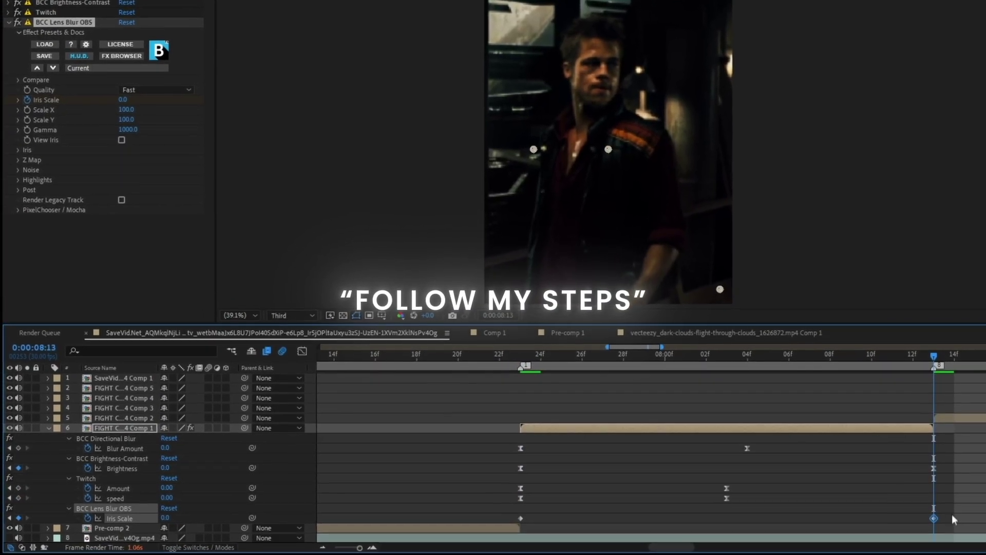
pyautogui.keyDown('shift'); pyautogui.click(521, 518); pyautogui.keyUp('shift')
pyautogui.press('F9')
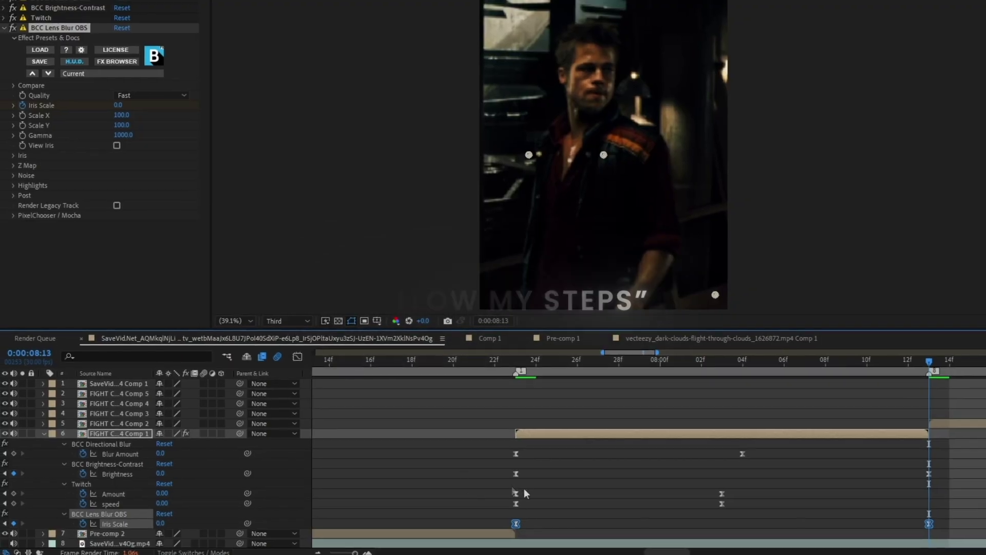
# - Reshape the Iris Scale speed curve so the blur drops sharply, then eases out
pyautogui.click(298, 358)
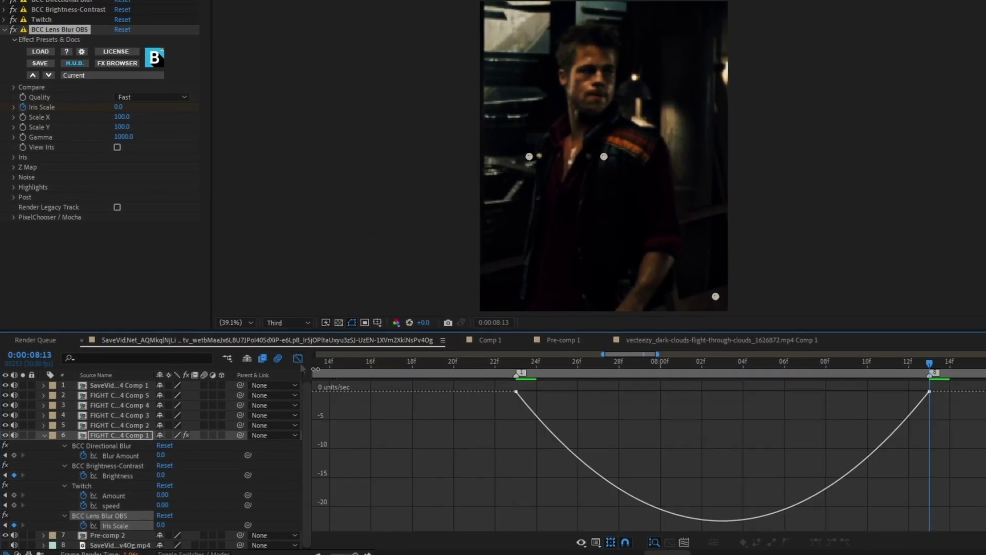
pyautogui.moveTo(972, 439)
pyautogui.mouseDown()
pyautogui.moveTo(893, 386)
pyautogui.moveTo(779, 389)
pyautogui.mouseUp()
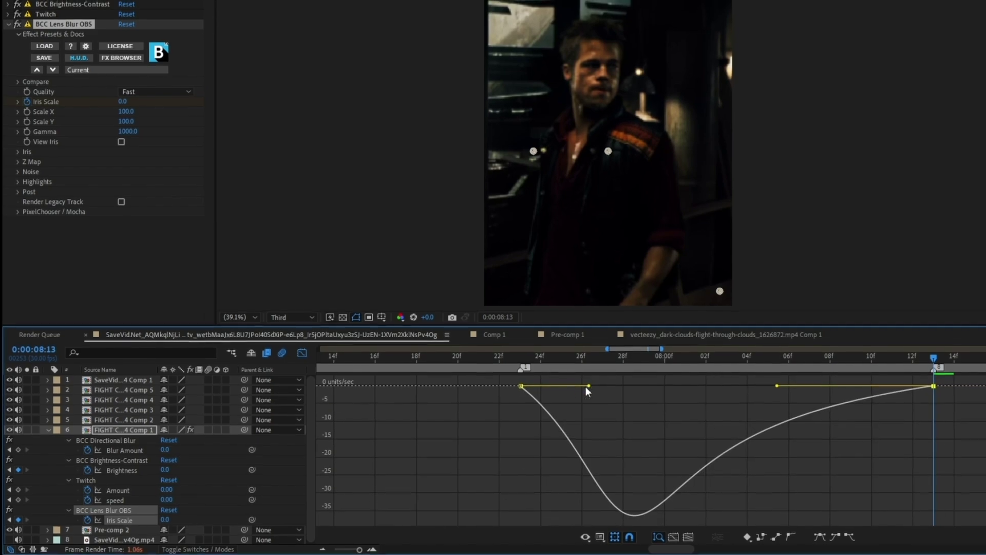
pyautogui.moveTo(587, 389); pyautogui.dragTo(537, 389)
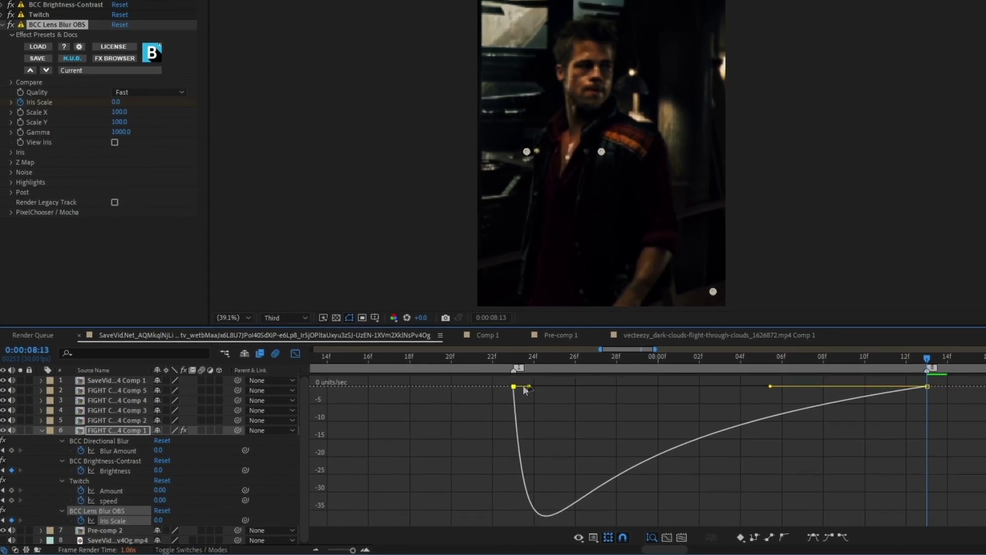
pyautogui.click(302, 353)
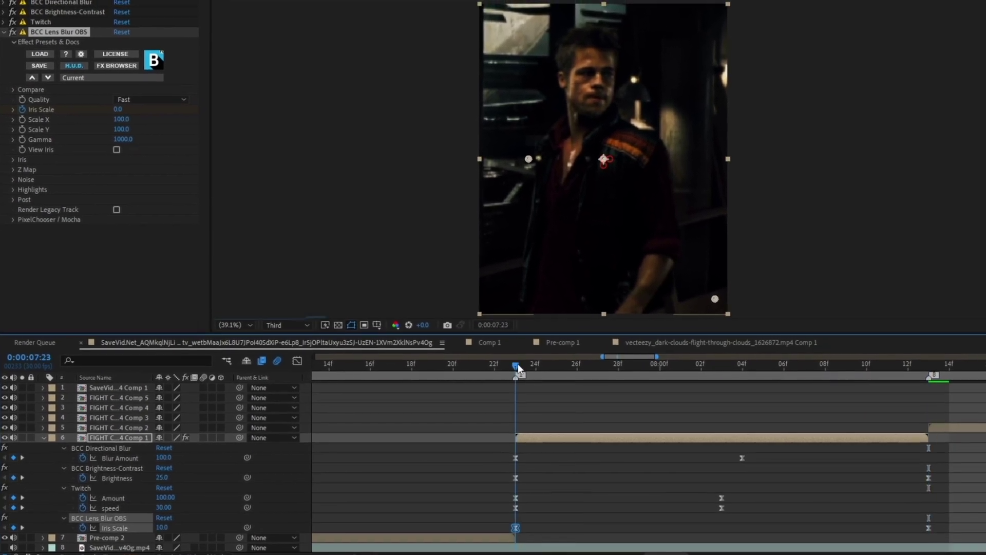
# - Set the first Iris Scale keyframe to 25, then collapse the BCC Lens Blur OBS controls
pyautogui.click(518, 364)
pyautogui.click(119, 109)
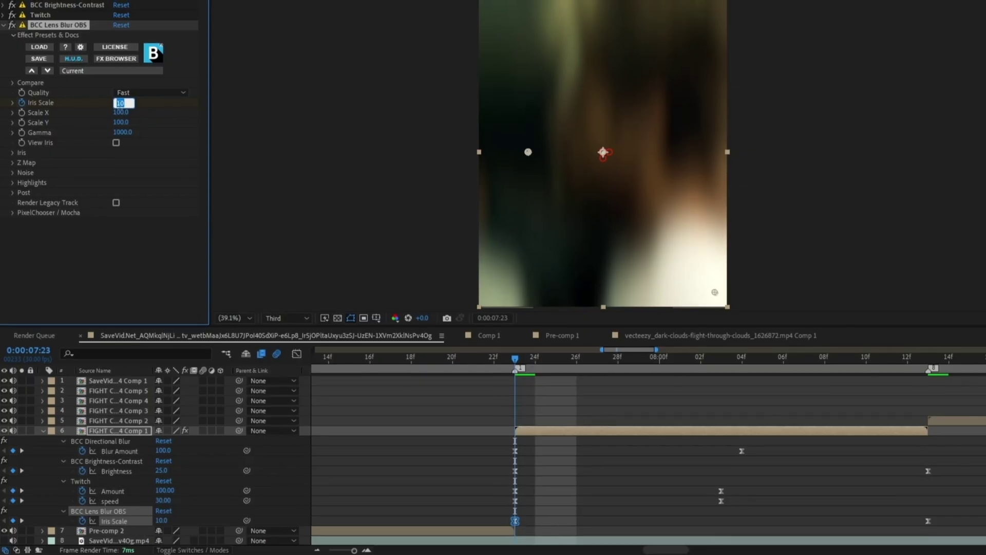
pyautogui.write('25')
pyautogui.click(95, 253)
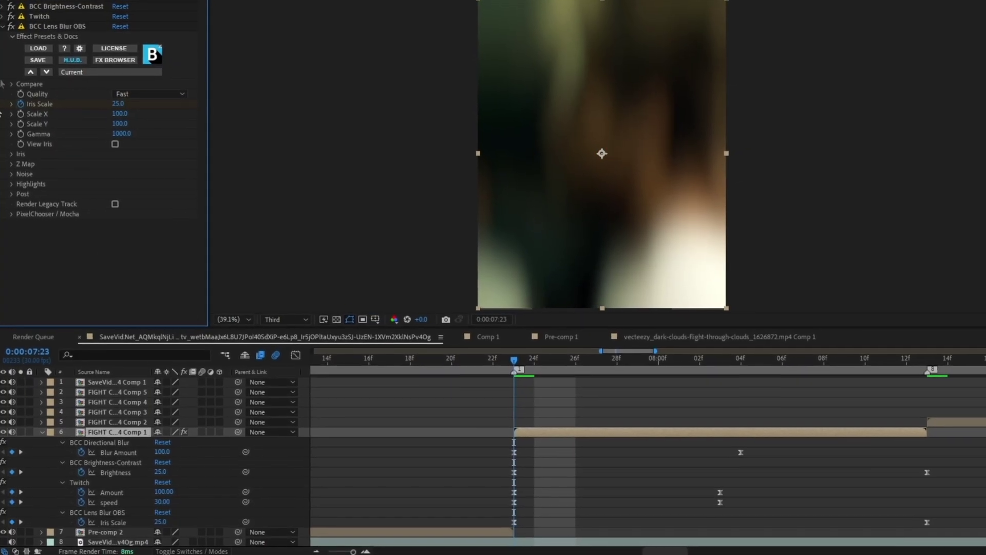
pyautogui.click(5, 31)
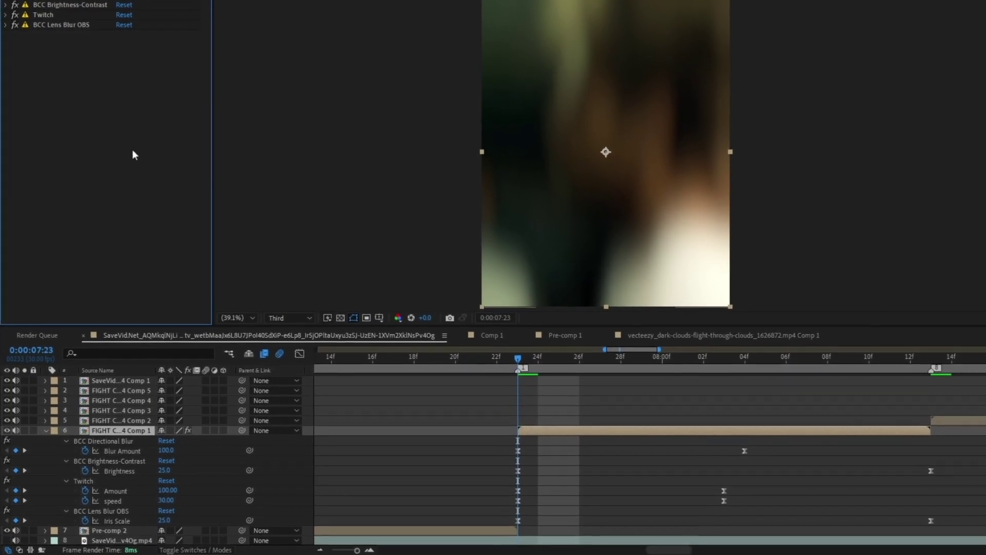
pyautogui.hotkey('ctrl', 'space')
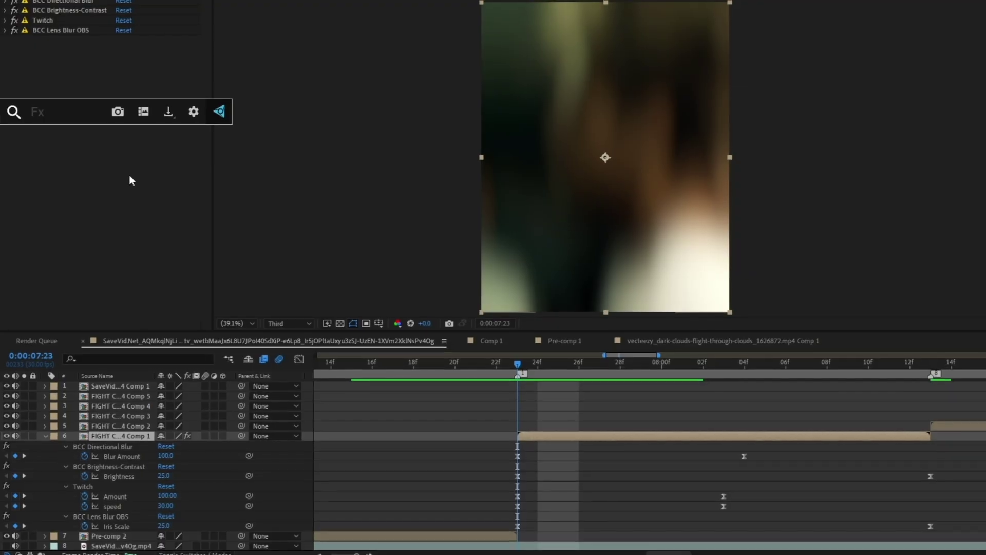
# - Apply the Exposure effect, start keyframing Exposure, and move ahead to about 02f
pyautogui.write('e')
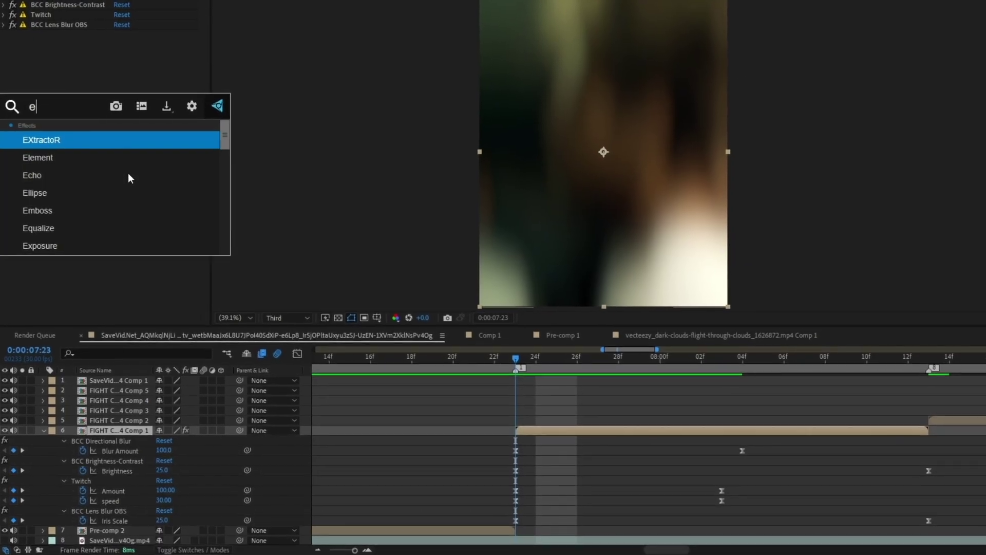
pyautogui.write('xp')
pyautogui.click(92, 176)
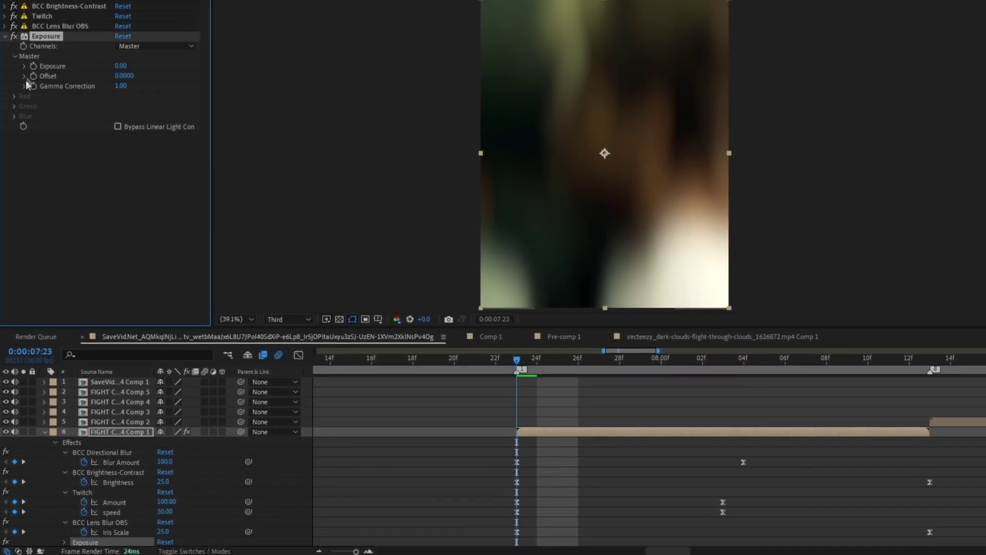
pyautogui.click(34, 61)
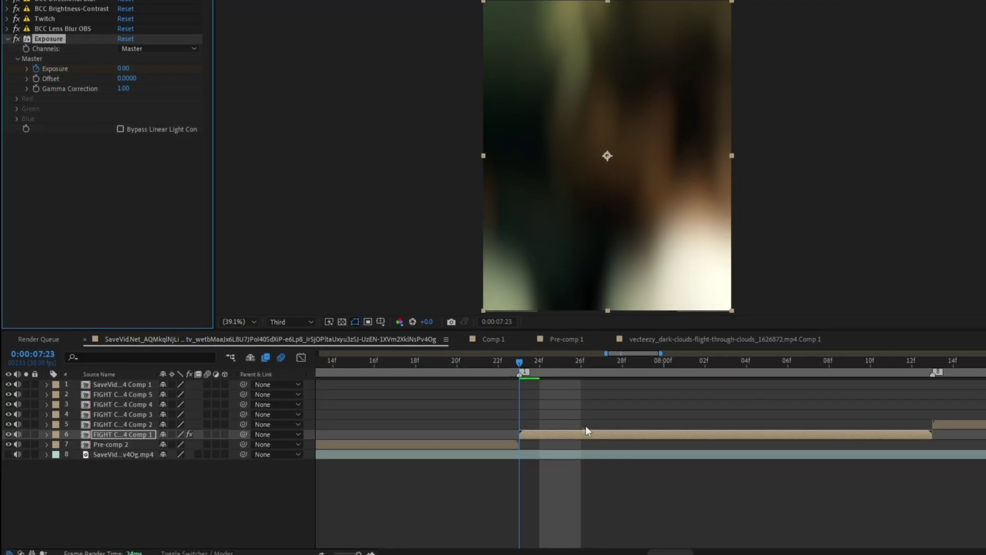
pyautogui.scroll(-3, 771, 421)
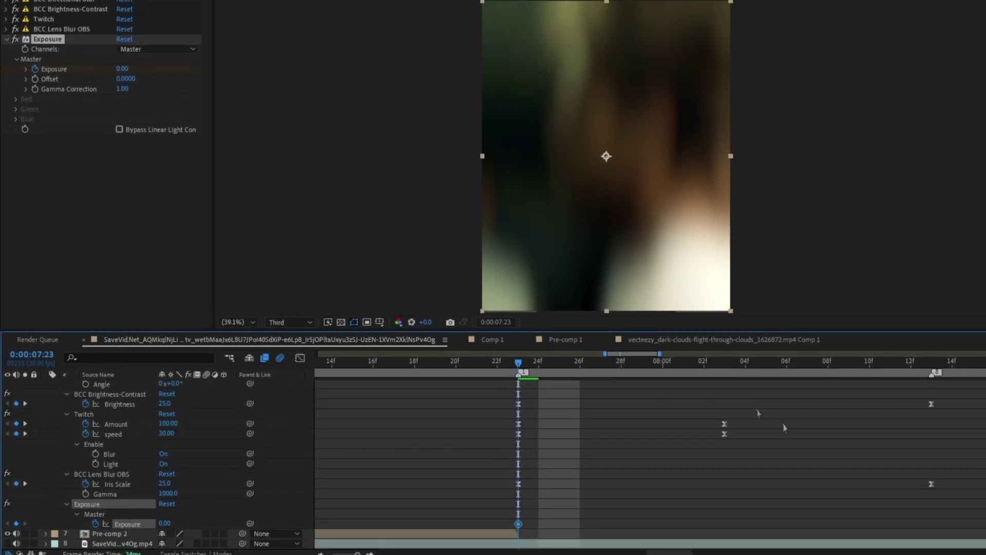
pyautogui.moveTo(667, 366); pyautogui.dragTo(700, 366)
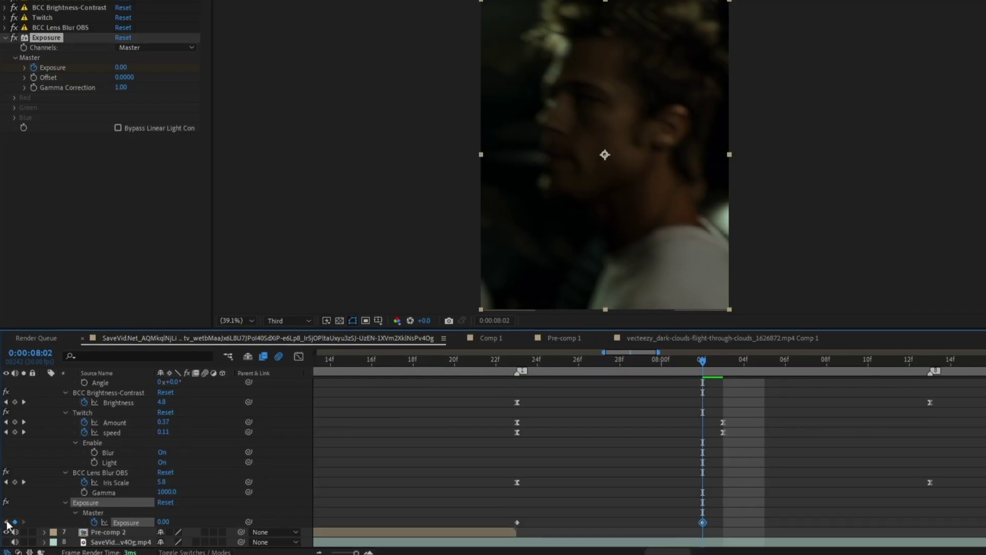
# - Set Exposure at the clip start and sharpen the ease on both Exposure keyframes' speed curve
pyautogui.click(6, 522)
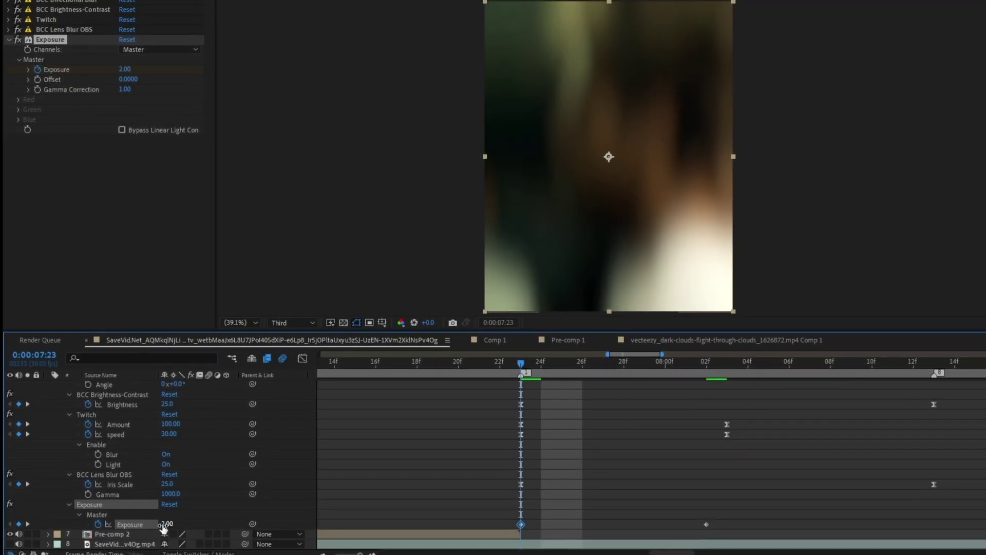
pyautogui.write('2')
pyautogui.press('Return')
pyautogui.moveTo(471, 545); pyautogui.dragTo(466, 524)
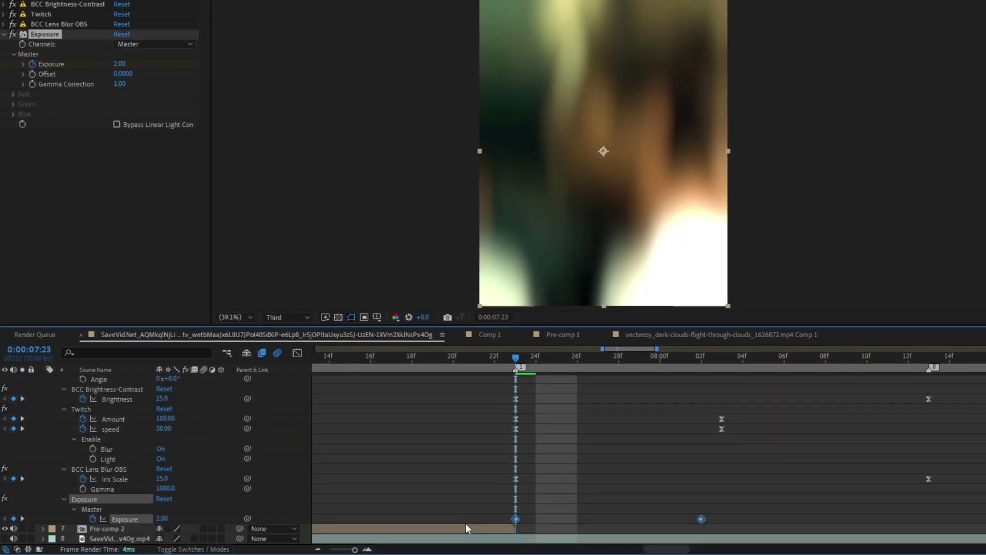
pyautogui.hotkey('shift', 'F3')
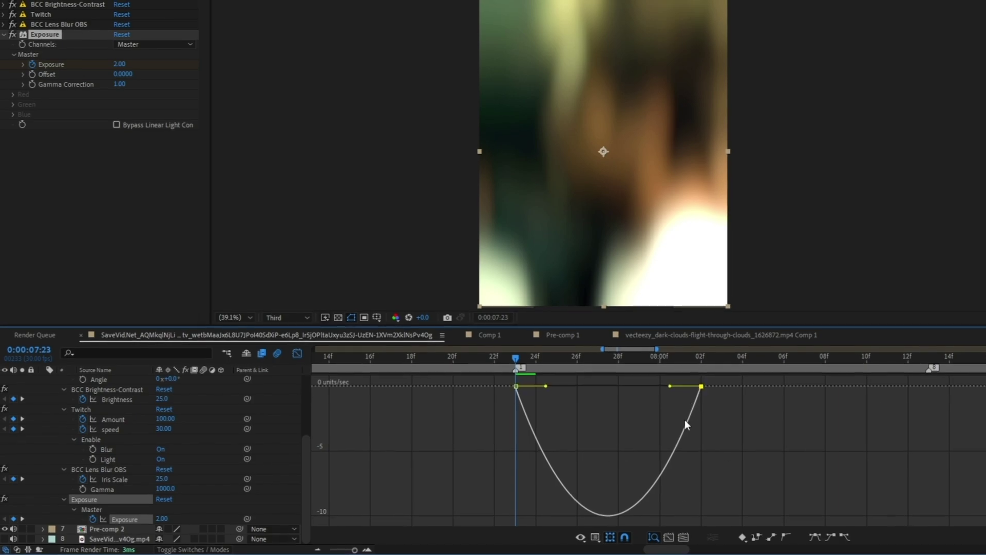
pyautogui.moveTo(572, 406)
pyautogui.mouseDown()
pyautogui.moveTo(577, 388)
pyautogui.moveTo(527, 390)
pyautogui.mouseUp()
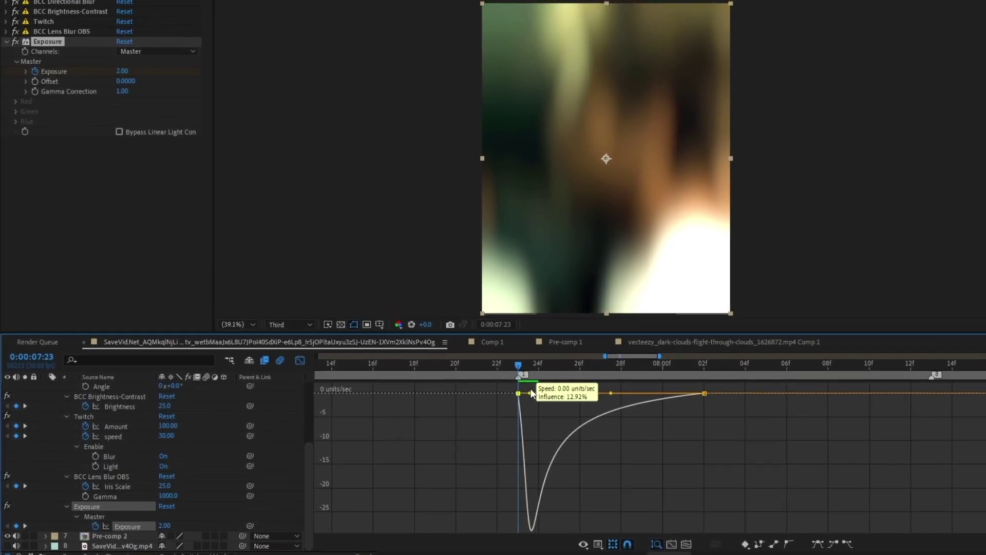
pyautogui.hotkey('shift', 'F3')
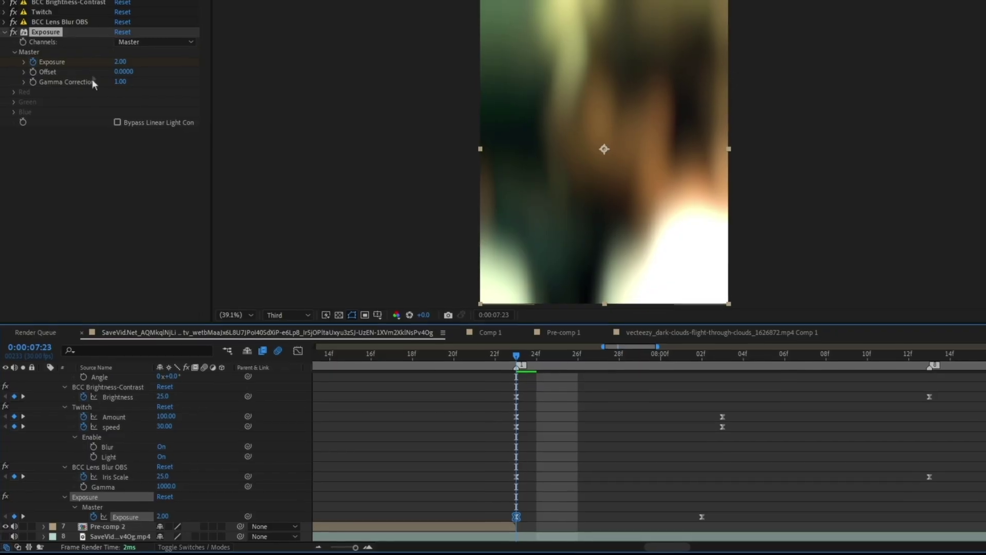
# - Set the Exposure value to 1.80 and scrub a few frames ahead to preview
pyautogui.click(123, 68)
pyautogui.write('1.8')
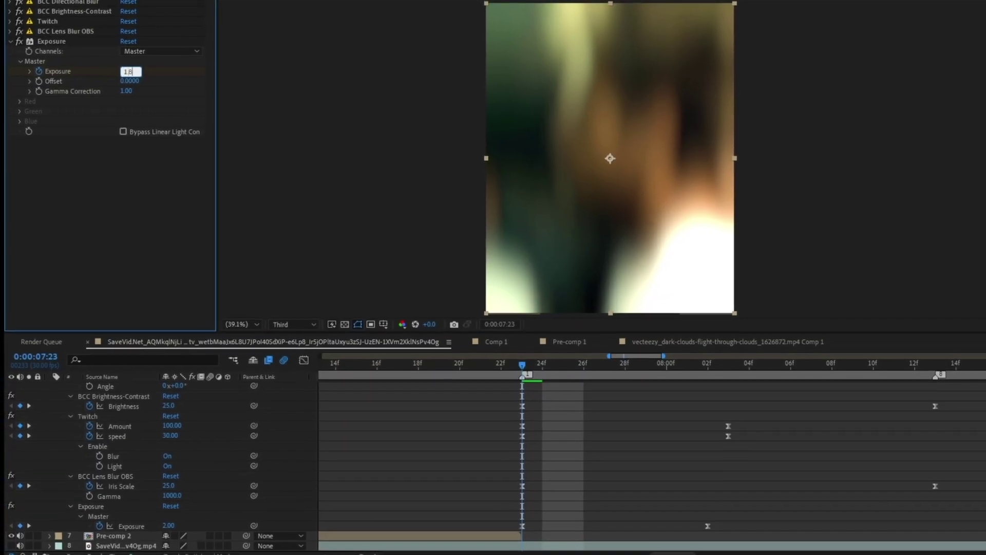
pyautogui.click(695, 480)
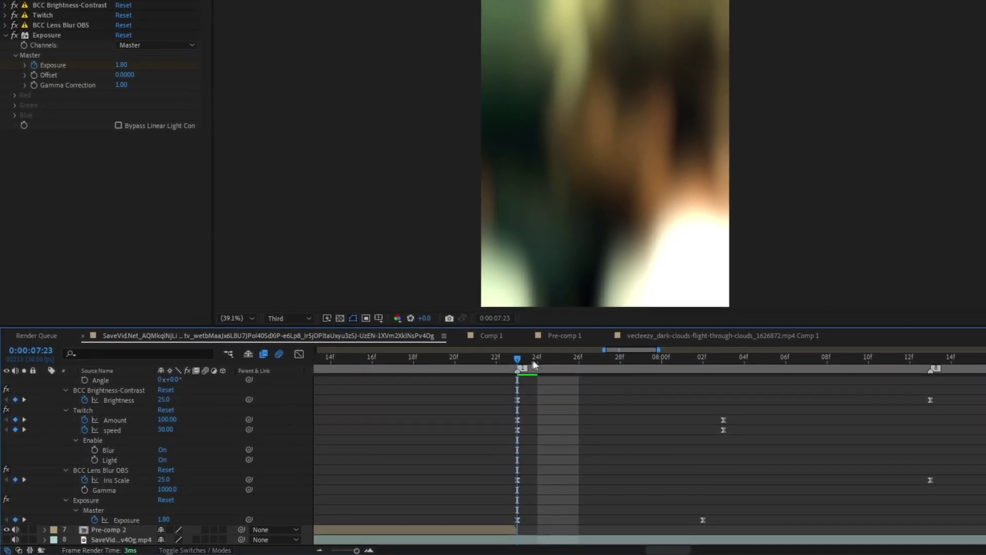
pyautogui.moveTo(535, 365); pyautogui.dragTo(612, 372)
# - Slide the ending Exposure keyframe later and preview the transition up to 0:00:08:05
pyautogui.moveTo(726, 360); pyautogui.dragTo(519, 360)
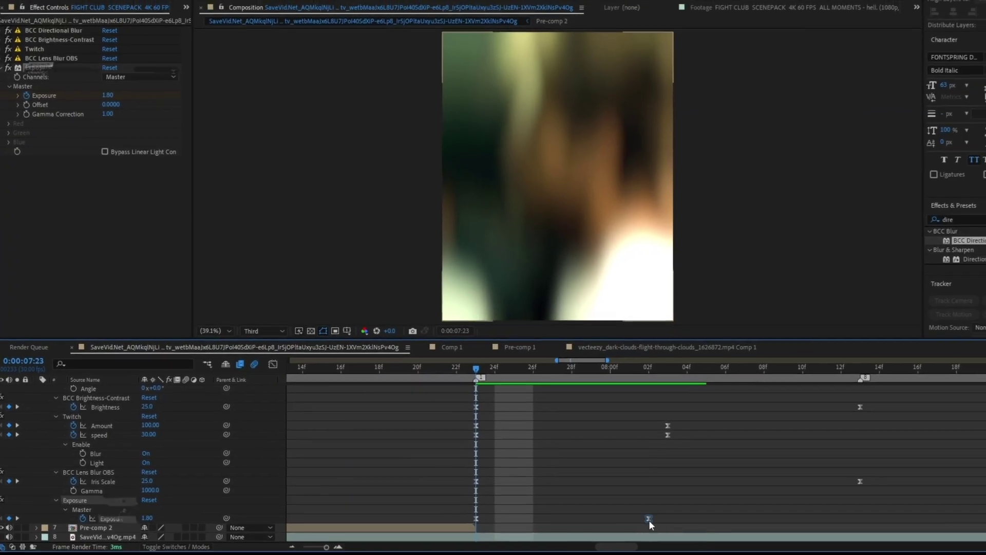
pyautogui.doubleClick(682, 523)
pyautogui.click(535, 310)
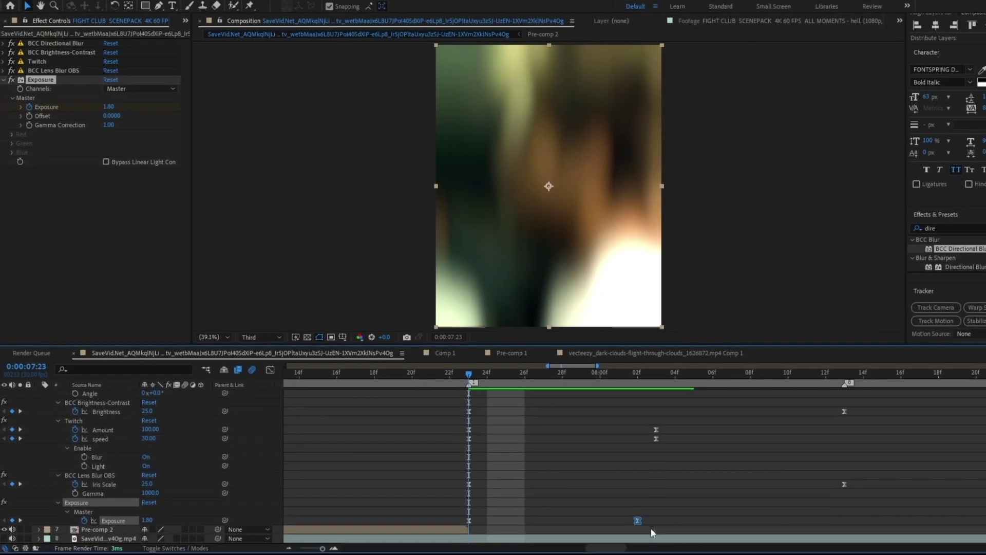
pyautogui.moveTo(655, 522); pyautogui.dragTo(788, 521)
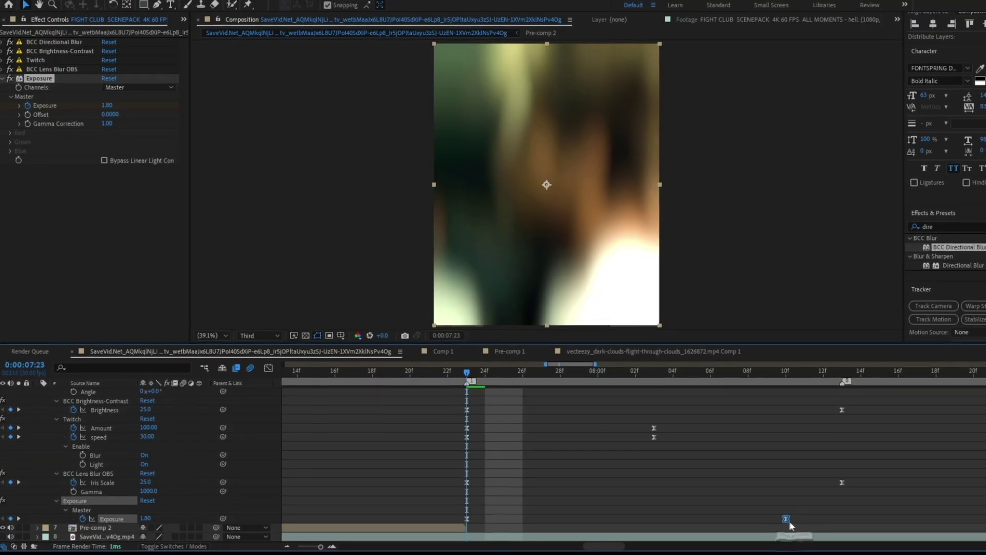
pyautogui.moveTo(482, 378); pyautogui.dragTo(679, 378)
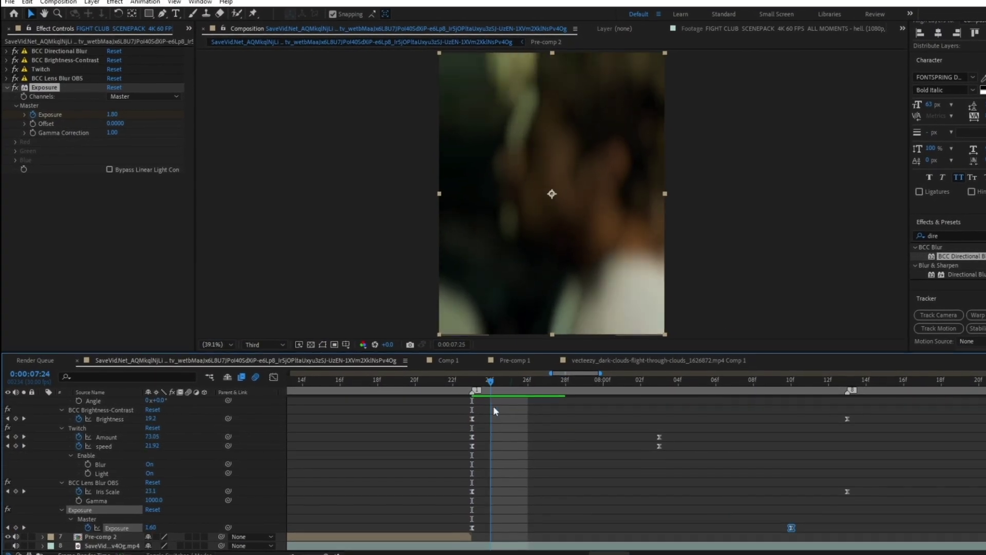
pyautogui.moveTo(730, 405); pyautogui.dragTo(477, 405)
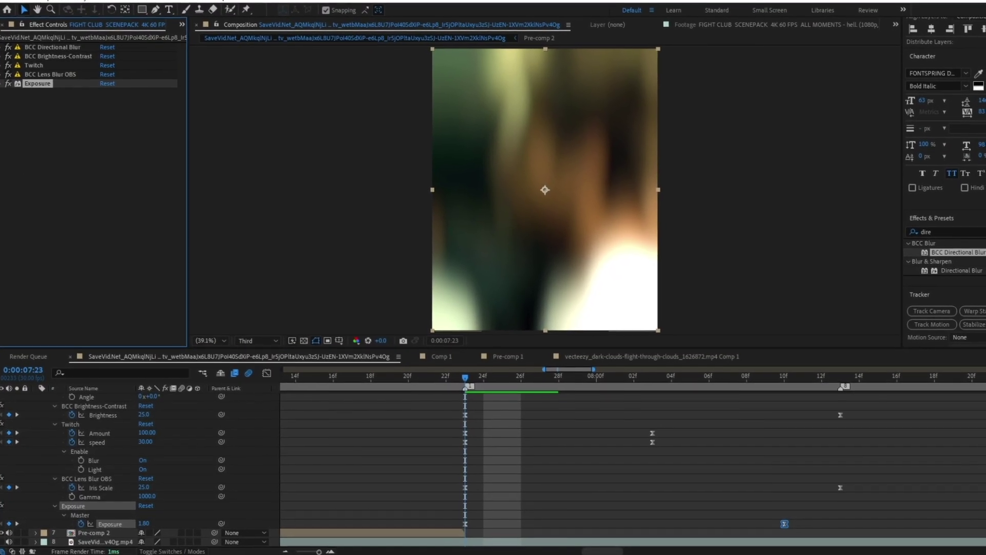
# - Collapse the first clip's effect properties and scroll down the layer stack
pyautogui.scroll(5, 891, 444)
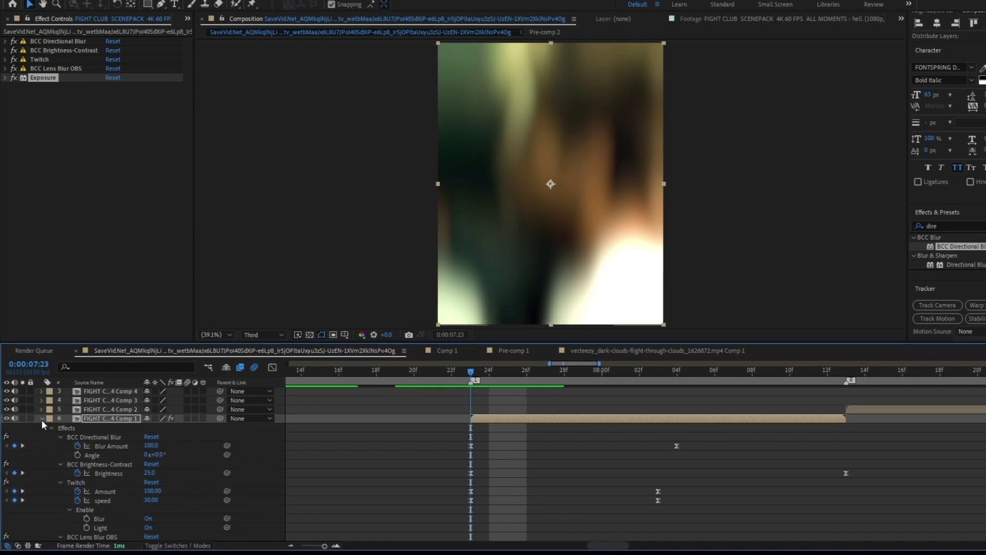
pyautogui.click(38, 422)
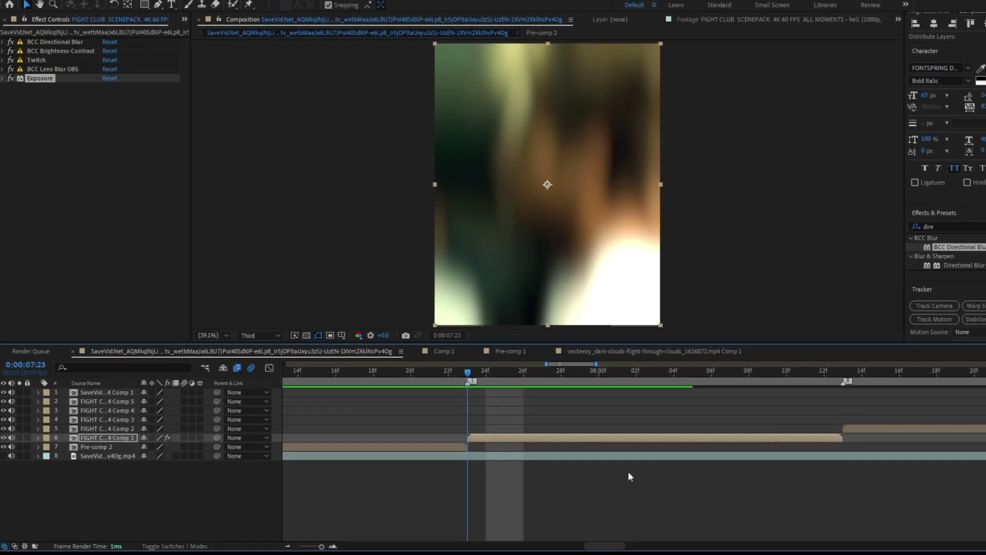
pyautogui.scroll(-3, 591, 457)
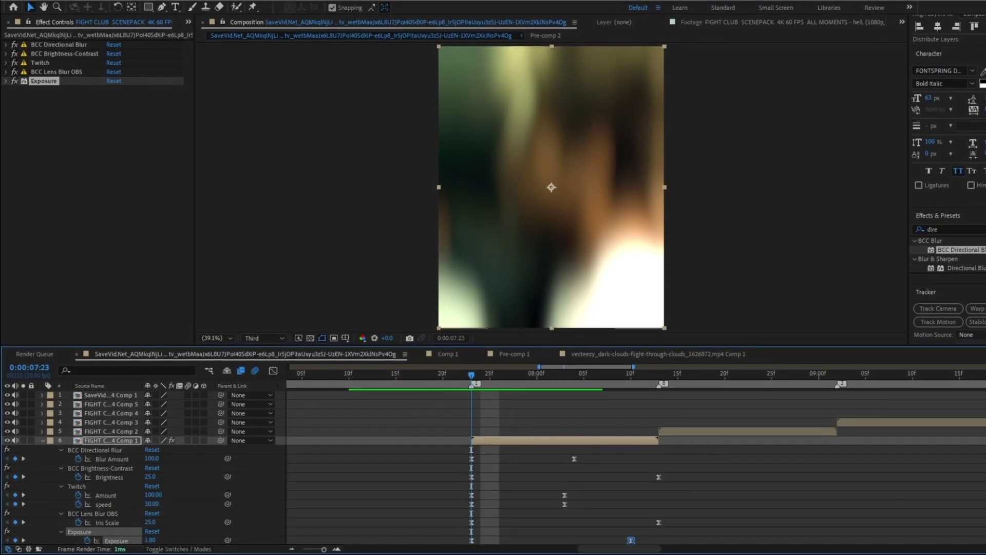
pyautogui.scroll(-2, 96, 447)
# - Select the Blur Amount, Twitch and Iris Scale keyframes, then select all the clip's effects
pyautogui.click(115, 437)
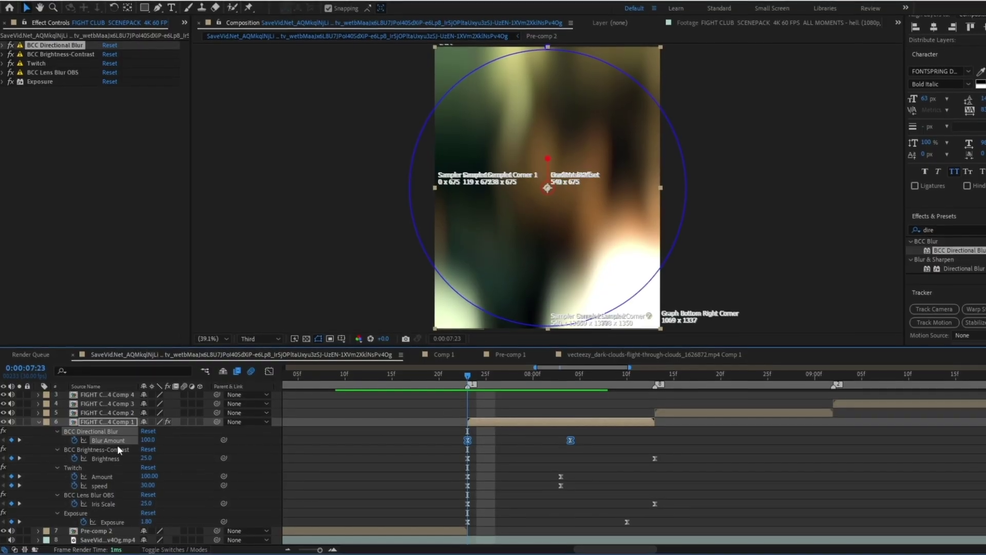
pyautogui.keyDown('shift'); pyautogui.click(103, 477); pyautogui.keyUp('shift')
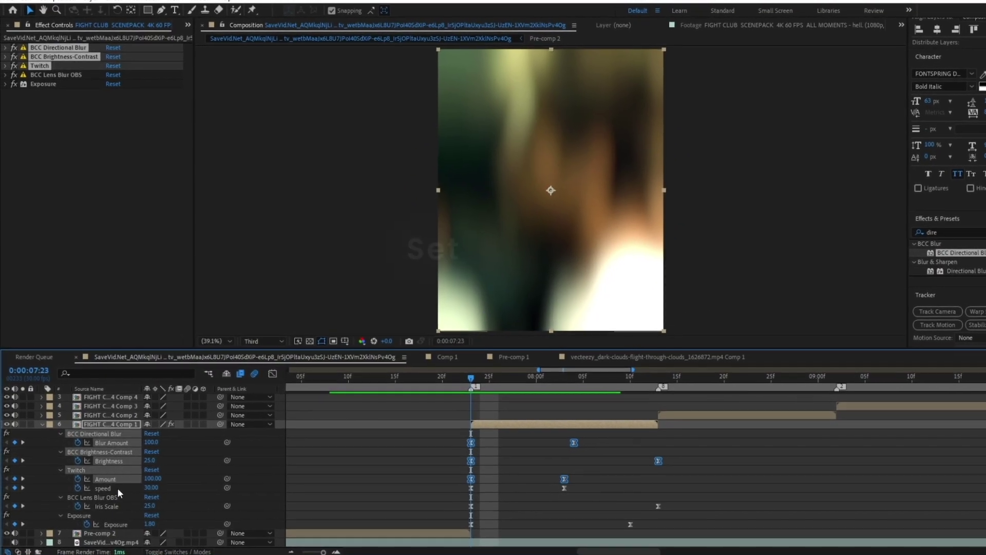
pyautogui.keyDown('shift'); pyautogui.click(111, 486); pyautogui.keyUp('shift')
pyautogui.keyDown('shift'); pyautogui.click(111, 505); pyautogui.keyUp('shift')
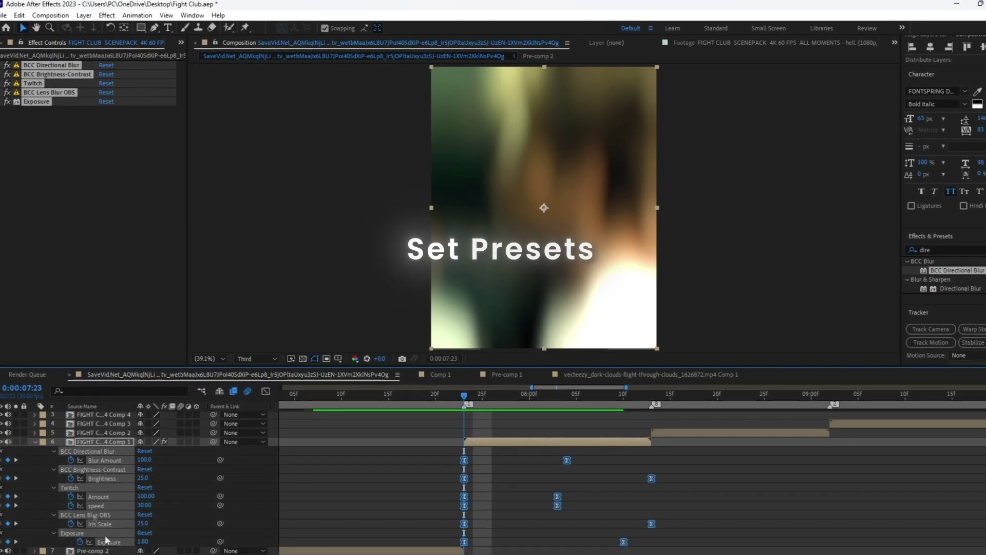
pyautogui.click(149, 16)
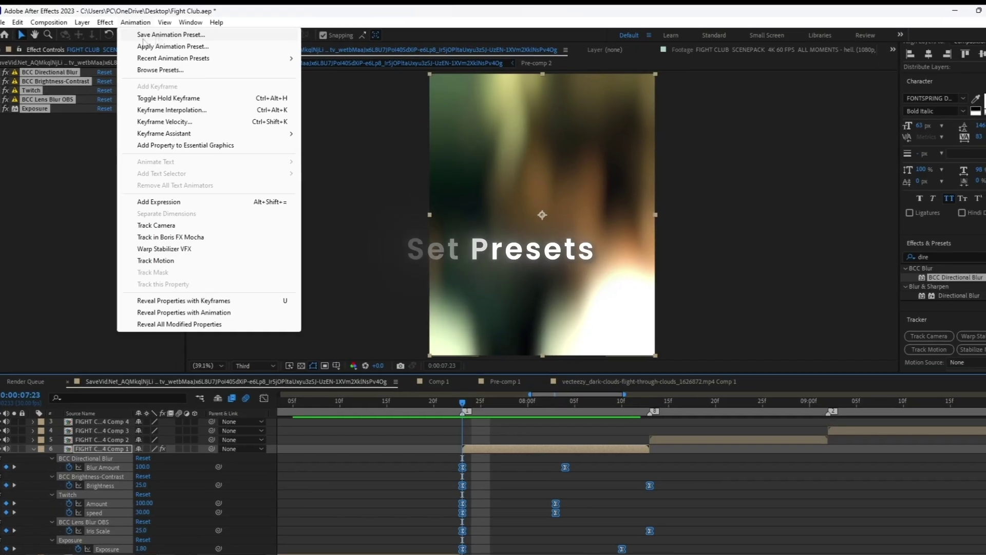
pyautogui.click(100, 166)
pyautogui.click(39, 102)
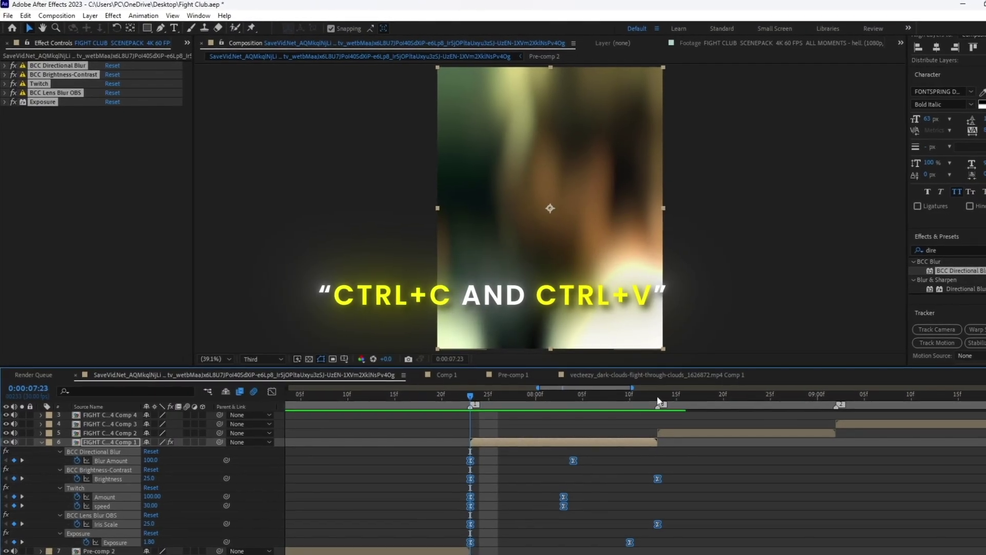
# - Paste the copied transition effects onto layers 5, 4 and 3 at each clip's start
pyautogui.click(658, 400)
pyautogui.click(667, 434)
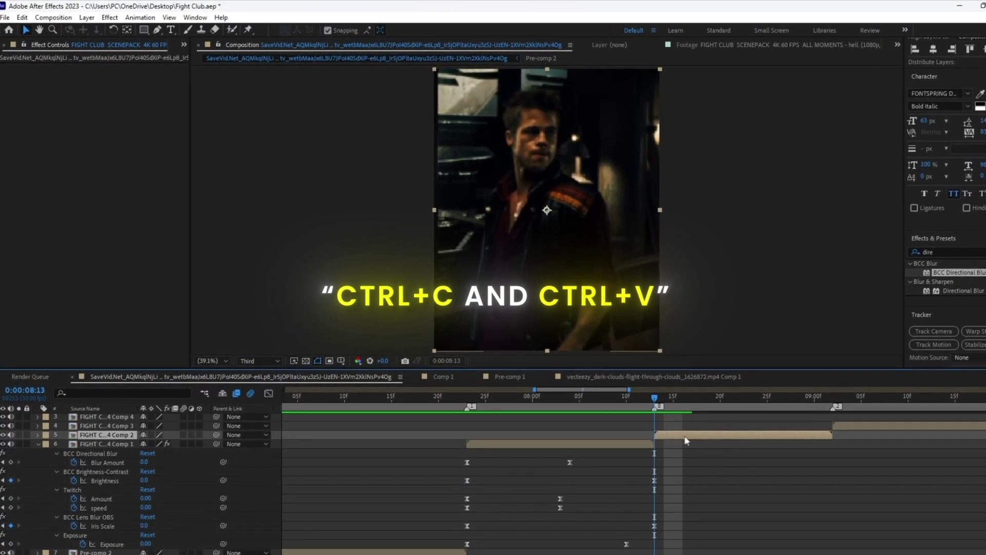
pyautogui.hotkey('ctrl', 'v')
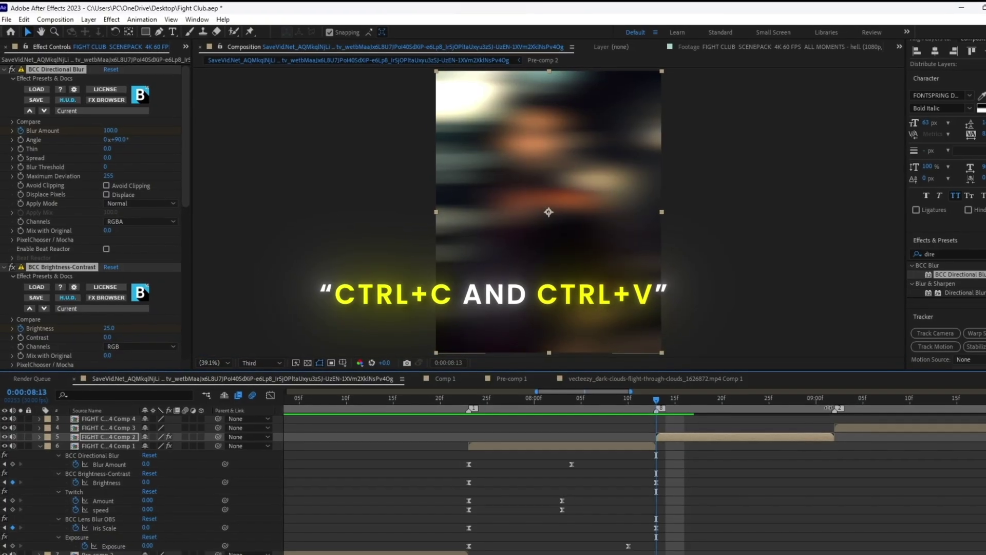
pyautogui.click(832, 396)
pyautogui.click(845, 426)
pyautogui.hotkey('ctrl', 'v')
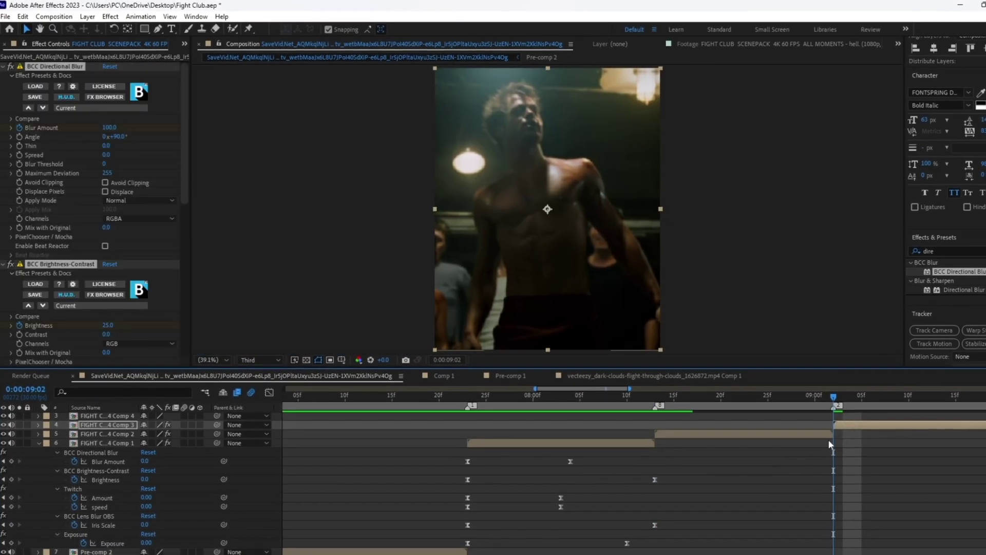
pyautogui.click(510, 416)
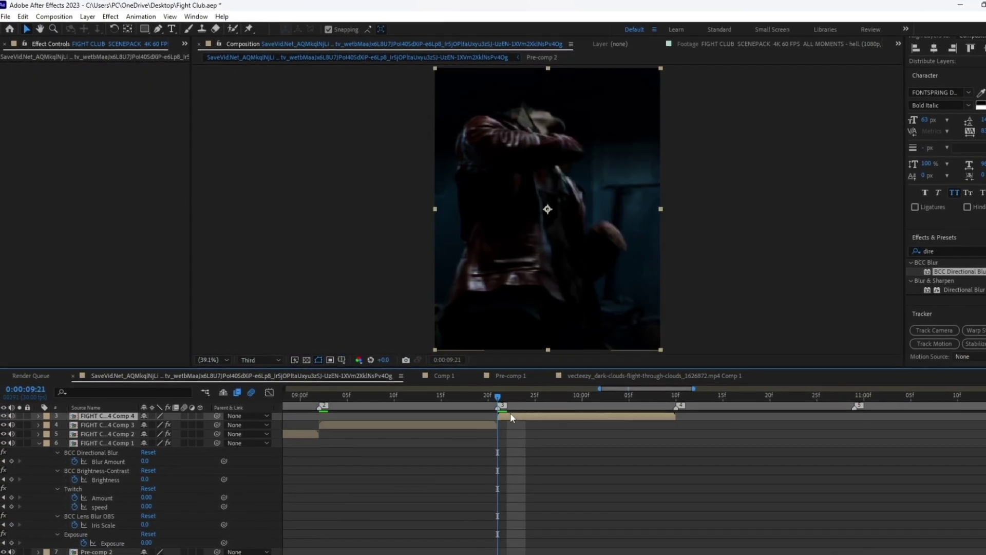
pyautogui.hotkey('ctrl', 'v')
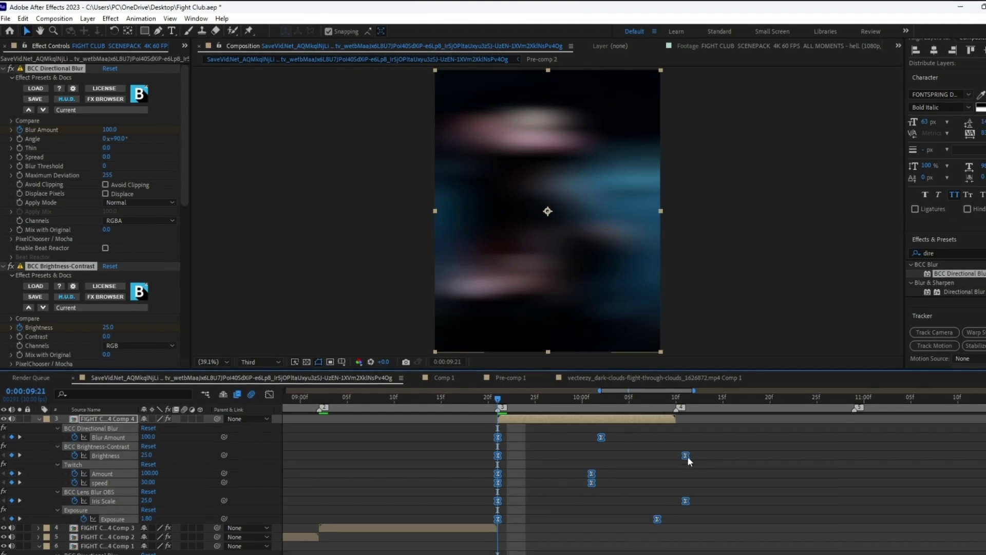
# - Marquee-select and nudge the pasted effect keyframes to fit the clip, copying and pasting them again
pyautogui.scroll(-5, 842, 497)
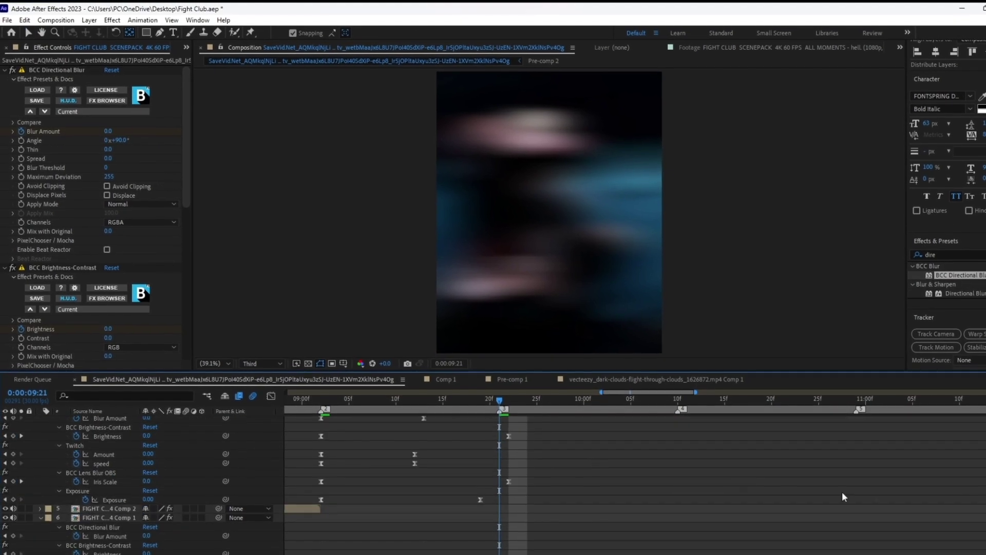
pyautogui.scroll(2, 326, 527)
pyautogui.moveTo(599, 452); pyautogui.dragTo(326, 527)
pyautogui.moveTo(506, 470); pyautogui.dragTo(496, 470)
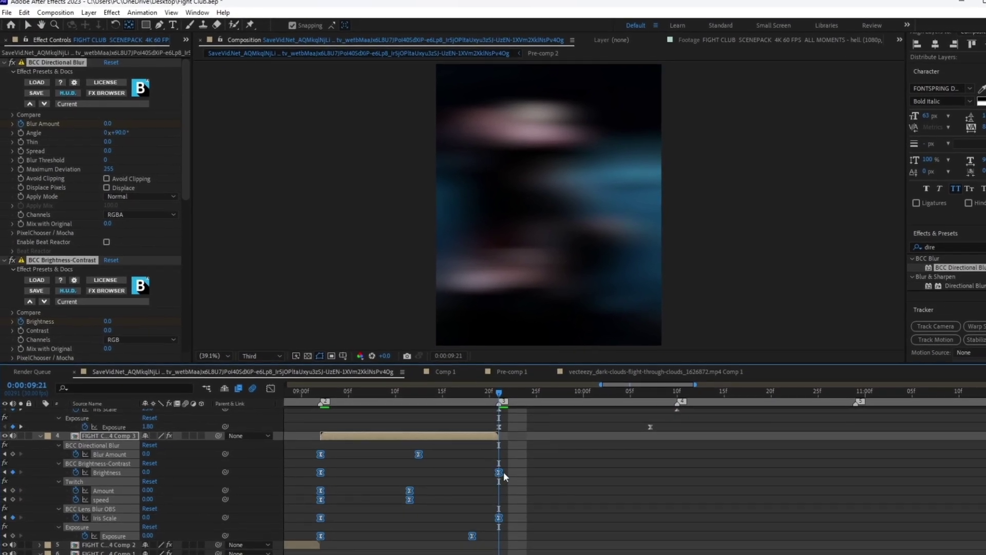
pyautogui.scroll(-2, 300, 506)
pyautogui.scroll(-2, 578, 550)
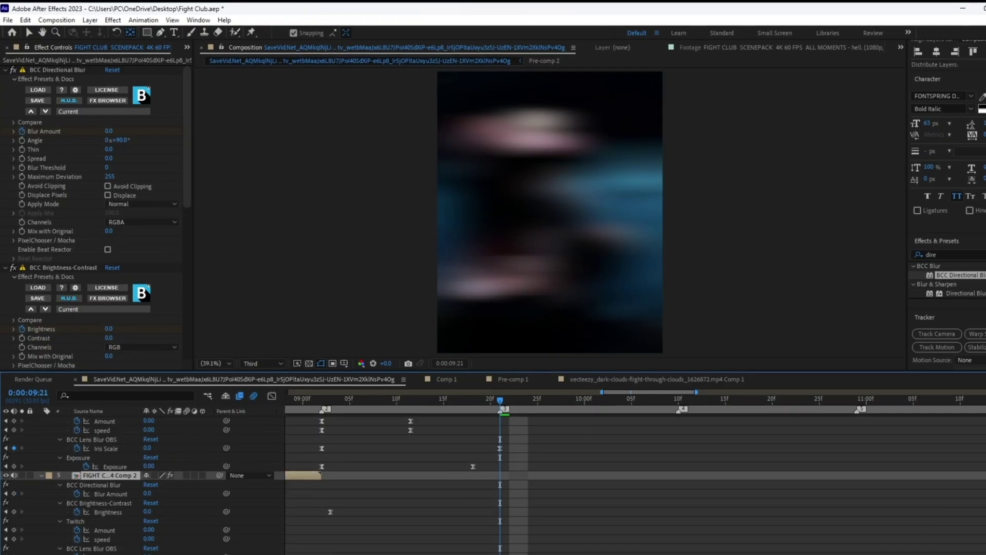
pyautogui.hscroll(-4, 577, 549)
pyautogui.scroll(-3, 578, 550)
pyautogui.moveTo(609, 425); pyautogui.dragTo(385, 524)
pyautogui.hotkey('ctrl', 'c')
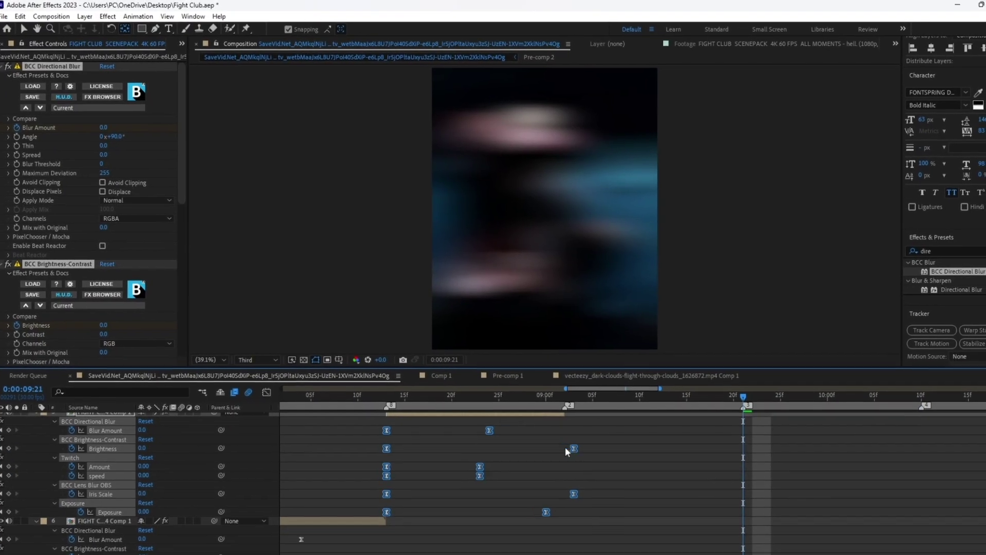
pyautogui.scroll(3, 565, 446)
pyautogui.hotkey('ctrl', 'v')
pyautogui.moveTo(747, 398); pyautogui.dragTo(926, 406)
# - Paste the effects onto layer 2 and shift its later keyframes earlier to fit the clip
pyautogui.click(928, 422)
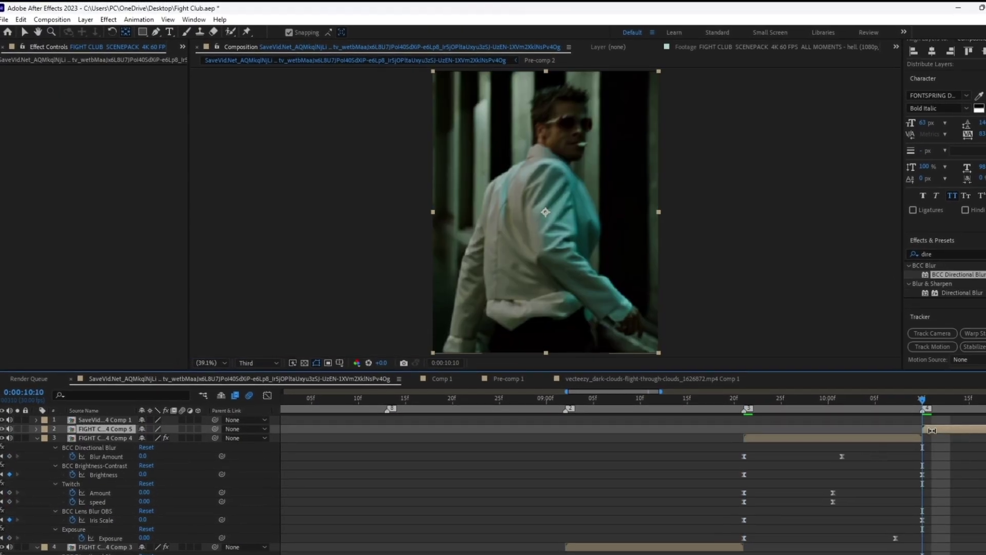
pyautogui.hotkey('ctrl', 'v')
pyautogui.hscroll(5, 616, 458)
pyautogui.moveTo(616, 439); pyautogui.dragTo(363, 534)
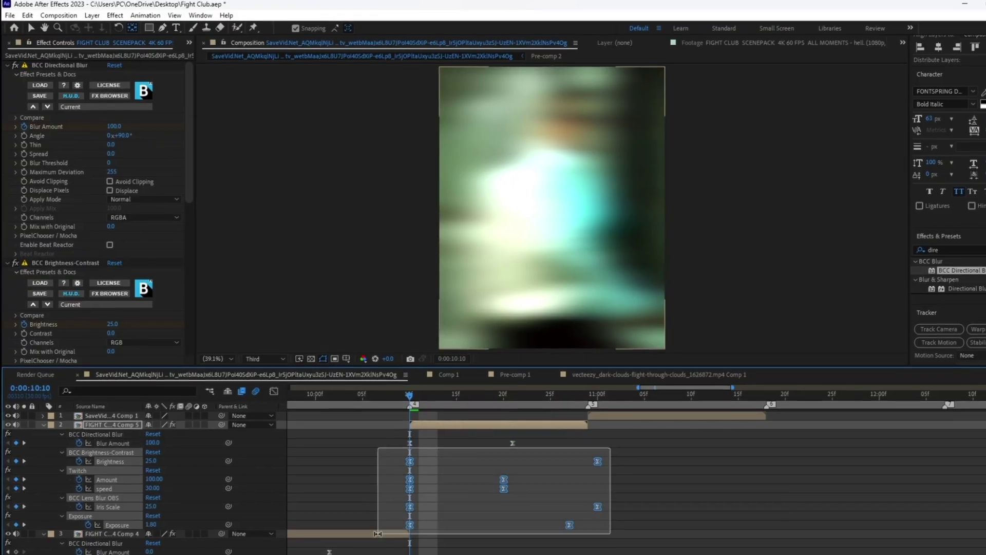
pyautogui.moveTo(596, 461); pyautogui.dragTo(585, 461)
# - Paste the effects onto layer 1 at its start and collapse all expanded layer properties
pyautogui.click(590, 398)
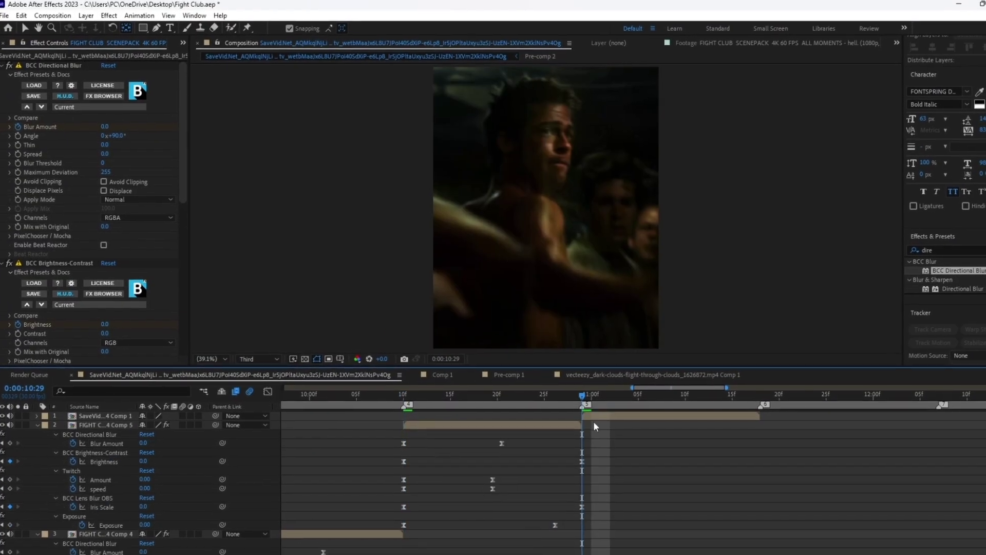
pyautogui.click(659, 419)
pyautogui.hotkey('ctrl', 'v')
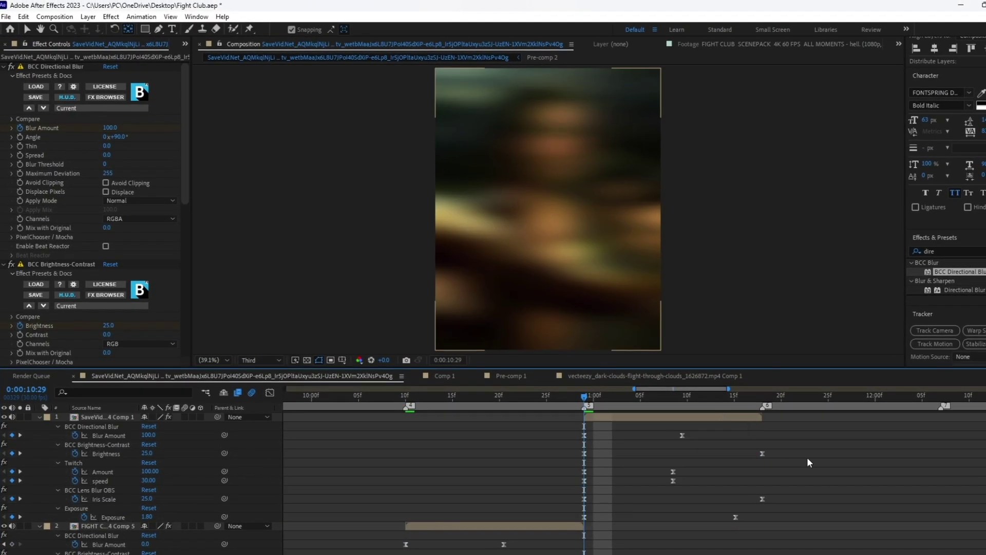
pyautogui.scroll(-10, 112, 456)
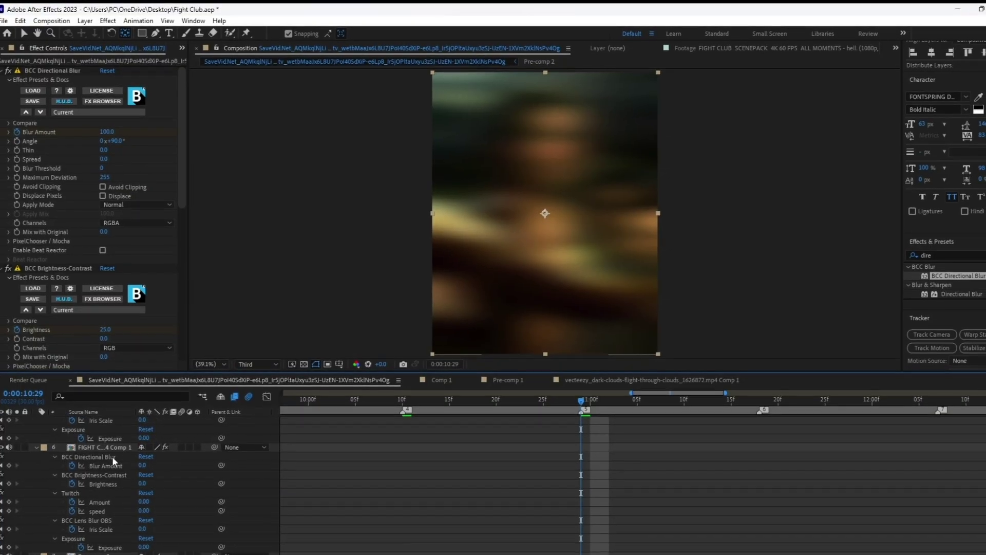
pyautogui.keyDown('ctrl'); pyautogui.click(36, 447); pyautogui.keyUp('ctrl')
# - Enable motion blur on all clip layers and add a null trimmed to 07:23–08:13
pyautogui.press('i')
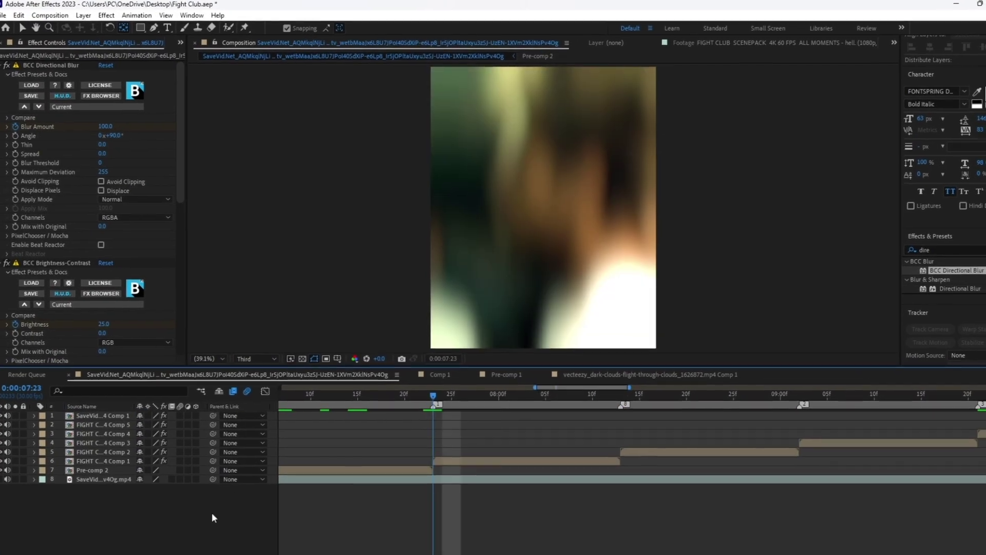
pyautogui.moveTo(181, 414); pyautogui.dragTo(185, 466)
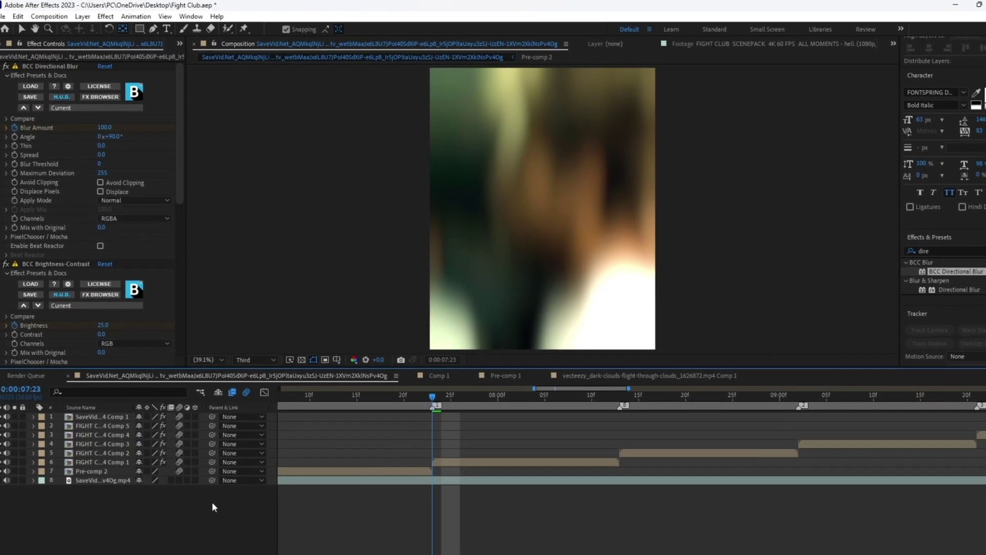
pyautogui.rightClick(213, 499)
pyautogui.moveTo(250, 366)
pyautogui.click(373, 430)
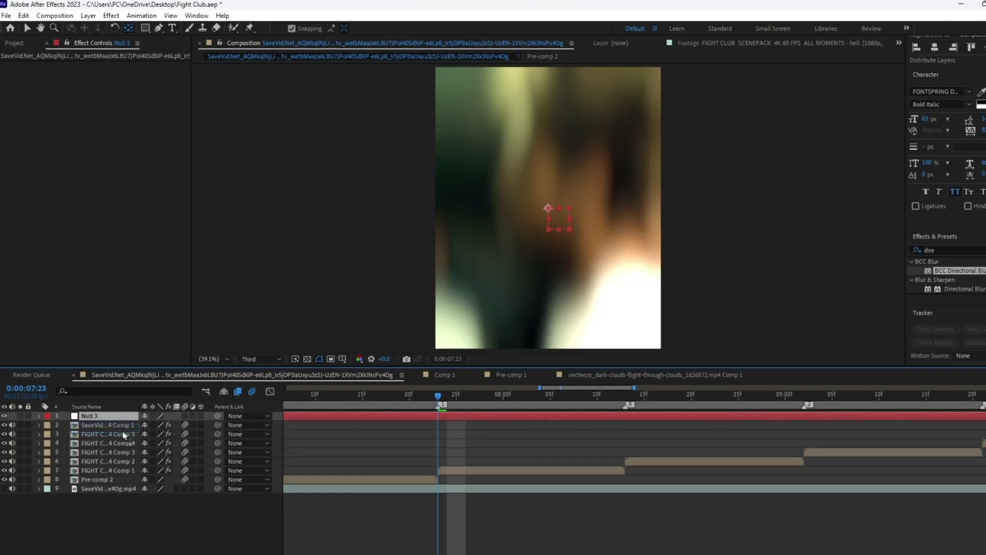
pyautogui.hotkey('alt', '[')
pyautogui.click(642, 451)
pyautogui.press('i')
pyautogui.click(642, 460)
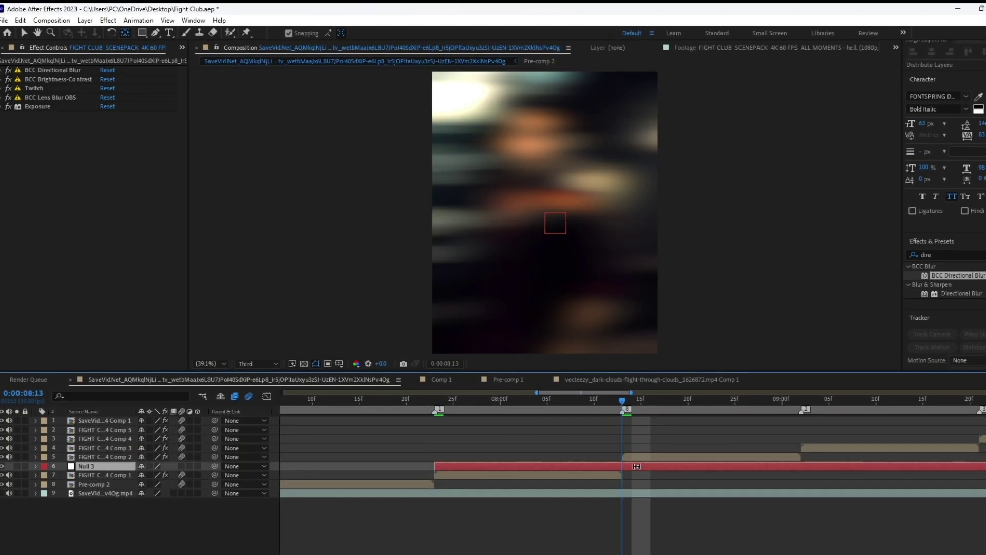
pyautogui.hotkey('ctrl', 'shift', 'd')
pyautogui.press('Delete')
# - Parent the first clip to Null 4 and keyframe its Rotation and Scale at 07:23 and 08:13
pyautogui.moveTo(622, 400); pyautogui.dragTo(434, 407)
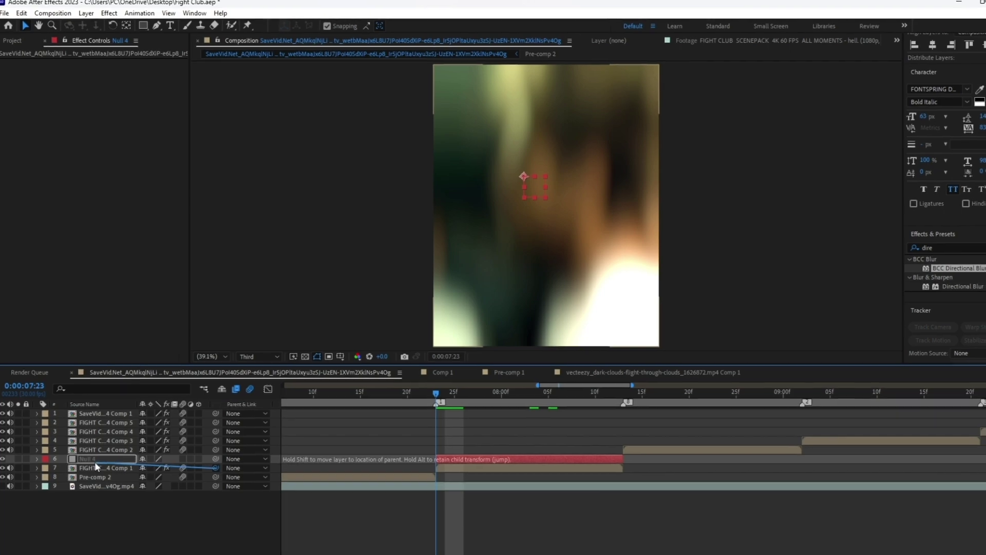
pyautogui.moveTo(94, 461); pyautogui.dragTo(95, 461)
pyautogui.press('r')
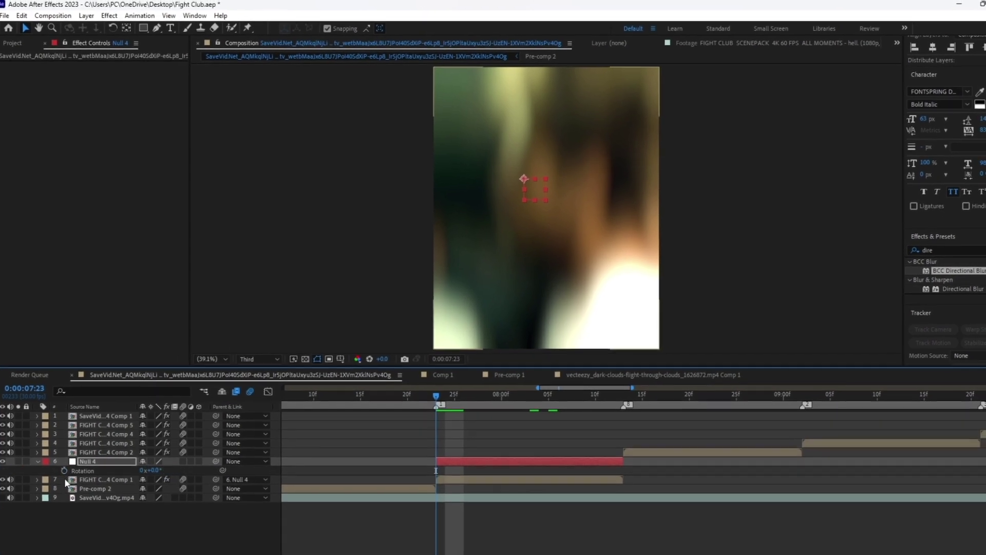
pyautogui.click(63, 471)
pyautogui.hotkey('shift', 's')
pyautogui.click(623, 395)
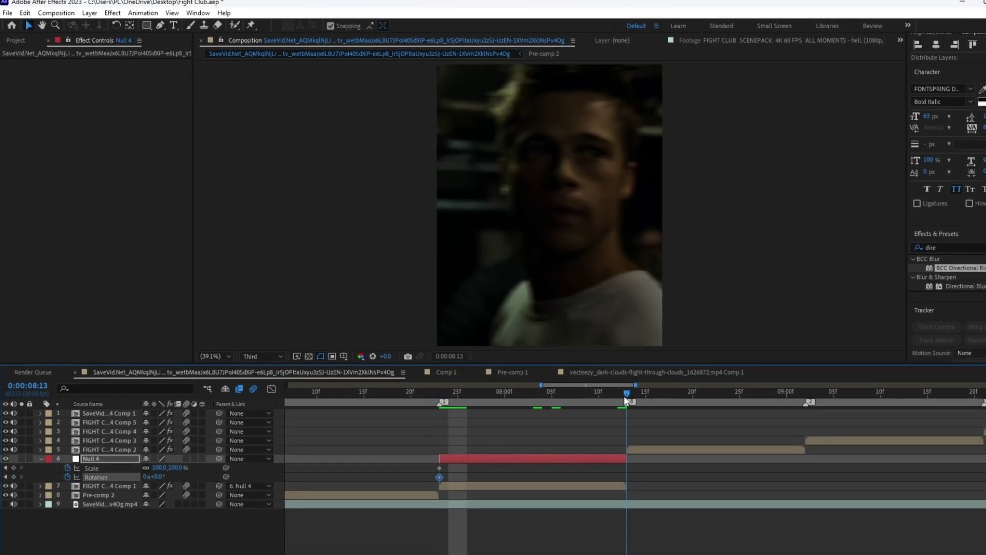
pyautogui.click(13, 467)
pyautogui.click(14, 477)
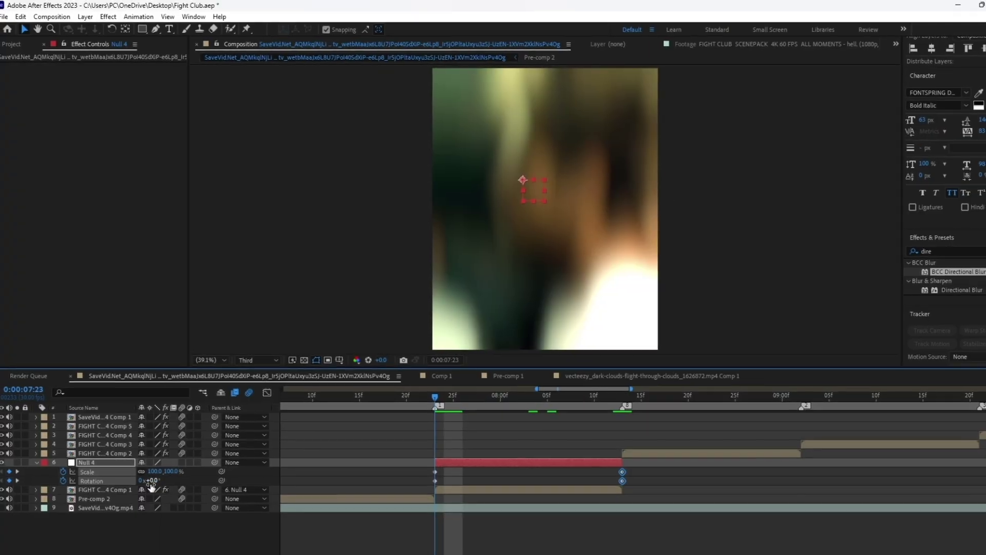
# - Set the null's starting Rotation to 8° and Scale to 122%
pyautogui.click(150, 480)
pyautogui.write('8')
pyautogui.press('Return')
pyautogui.click(174, 465)
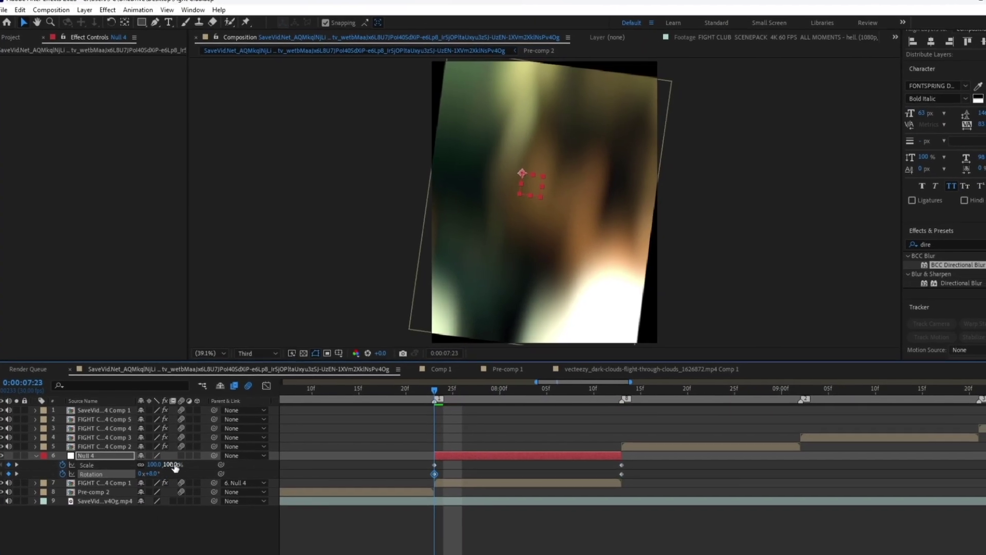
pyautogui.write('122')
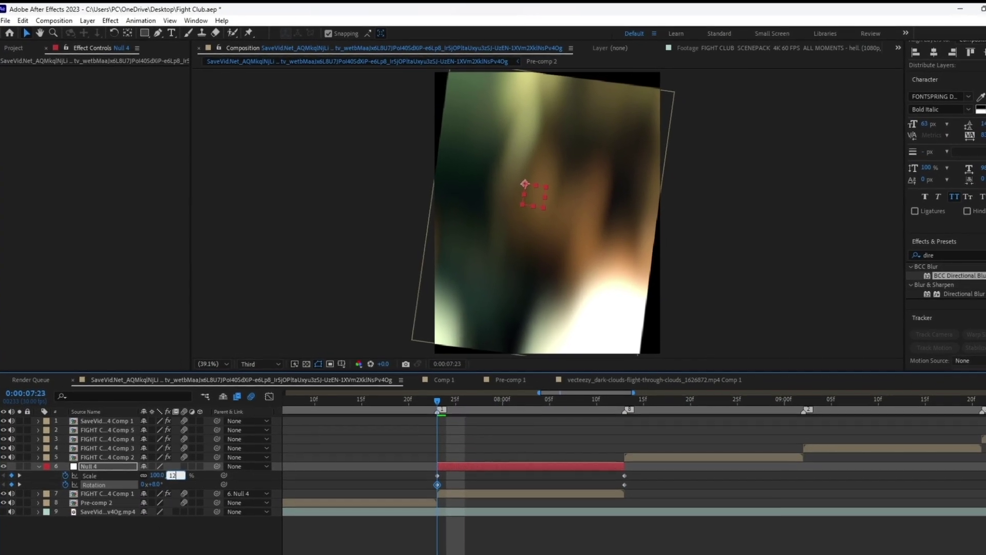
pyautogui.press('Return')
# - Easy-ease all the null's keyframes, stretch the end keyframe's influence, and preview the zoom
pyautogui.moveTo(646, 462); pyautogui.dragTo(433, 485)
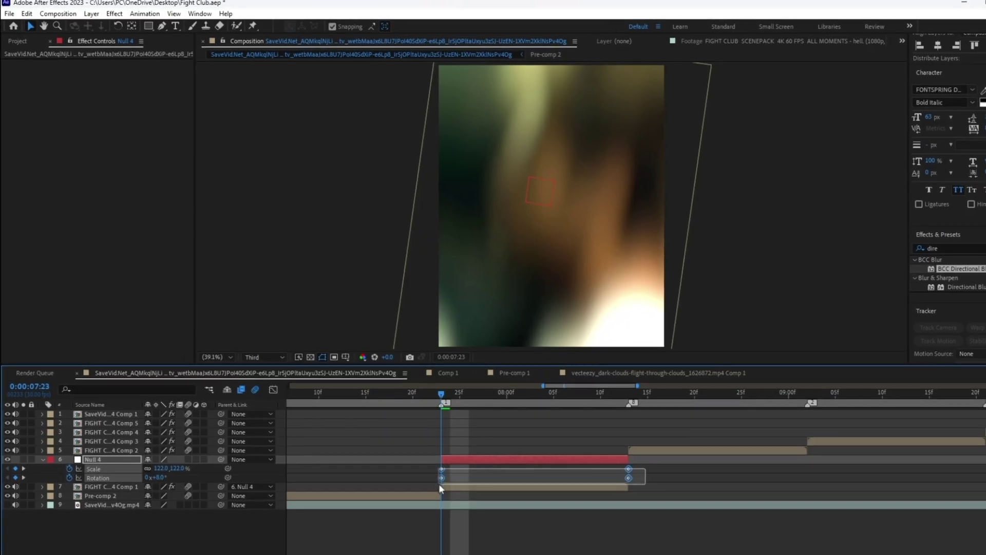
pyautogui.press('F9')
pyautogui.click(269, 390)
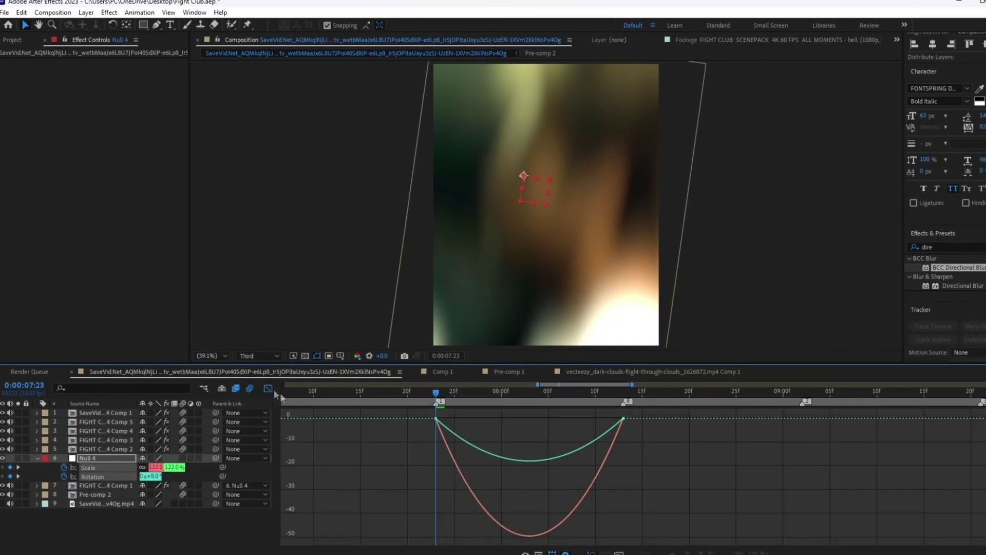
pyautogui.moveTo(596, 422)
pyautogui.mouseDown()
pyautogui.moveTo(444, 433)
pyautogui.moveTo(448, 421)
pyautogui.mouseUp()
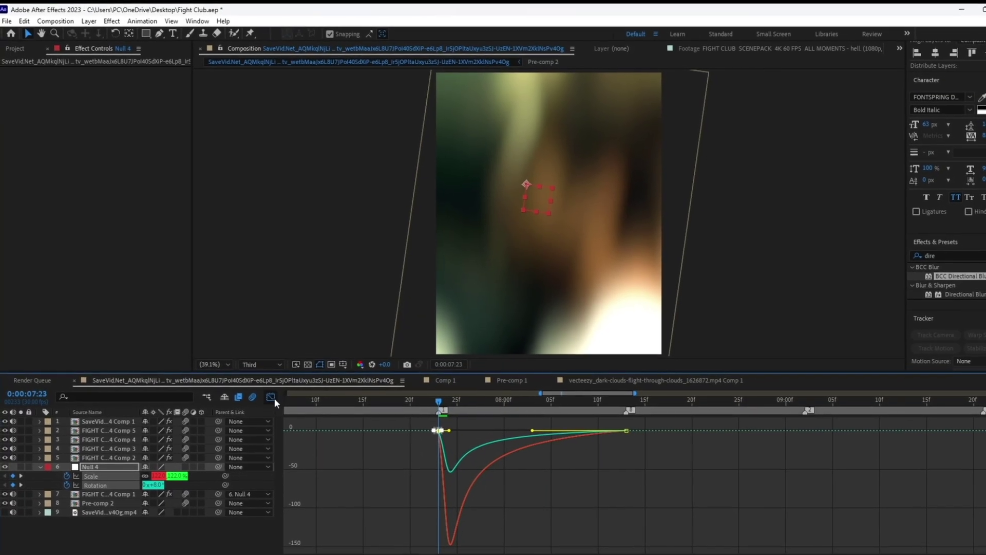
pyautogui.click(268, 393)
pyautogui.press('space')
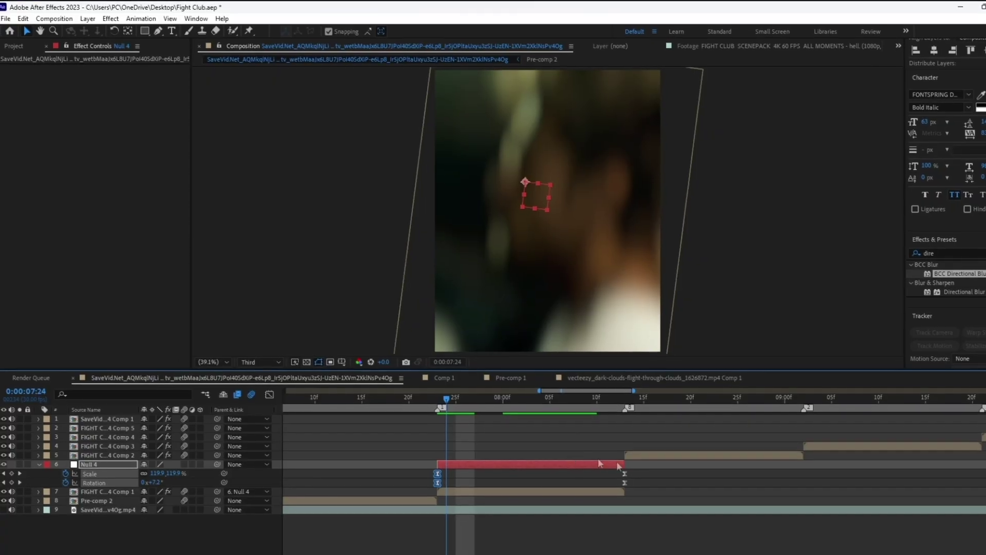
# - Lengthen the starting Scale keyframe's outgoing ease in the Graph Editor
pyautogui.hotkey('shift', 'F3')
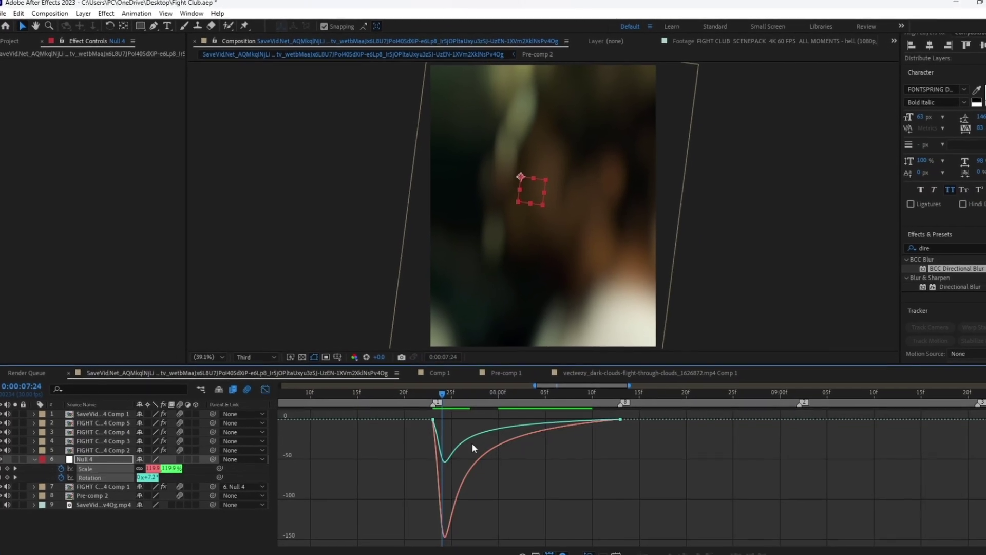
pyautogui.click(447, 420)
pyautogui.press('=')
pyautogui.moveTo(467, 428)
pyautogui.mouseDown()
pyautogui.moveTo(784, 451)
pyautogui.moveTo(509, 436)
pyautogui.mouseUp()
pyautogui.click(276, 396)
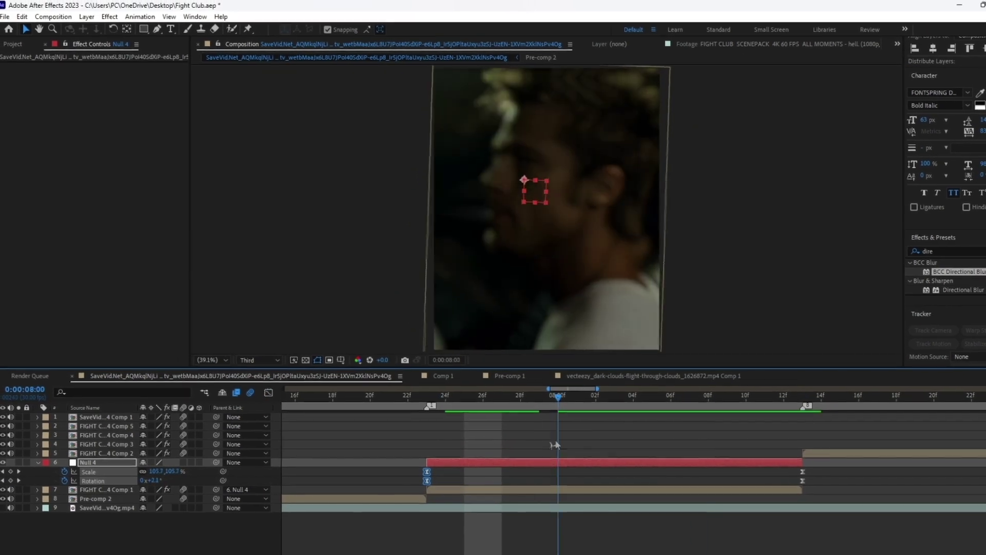
# - Duplicate Null 4 above the second clip, slide it to 8:13, and paste the zoom keyframes
pyautogui.press('-')
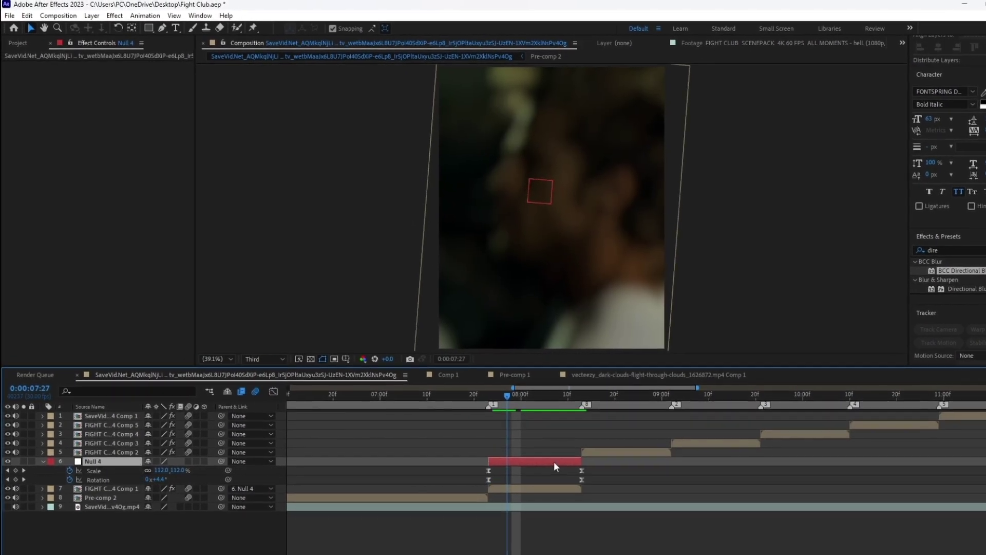
pyautogui.hotkey('ctrl', 'd')
pyautogui.moveTo(124, 463); pyautogui.dragTo(126, 453)
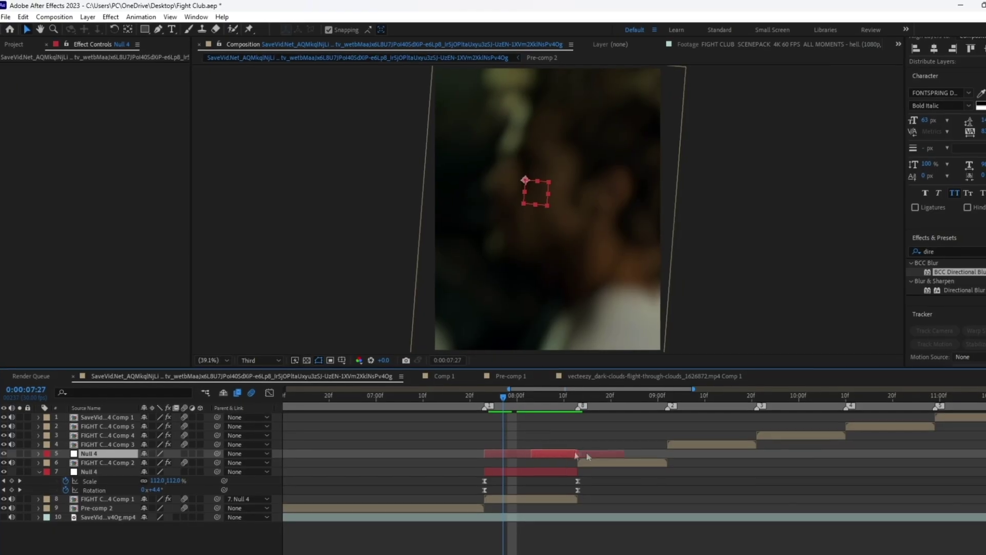
pyautogui.moveTo(618, 456); pyautogui.dragTo(623, 455)
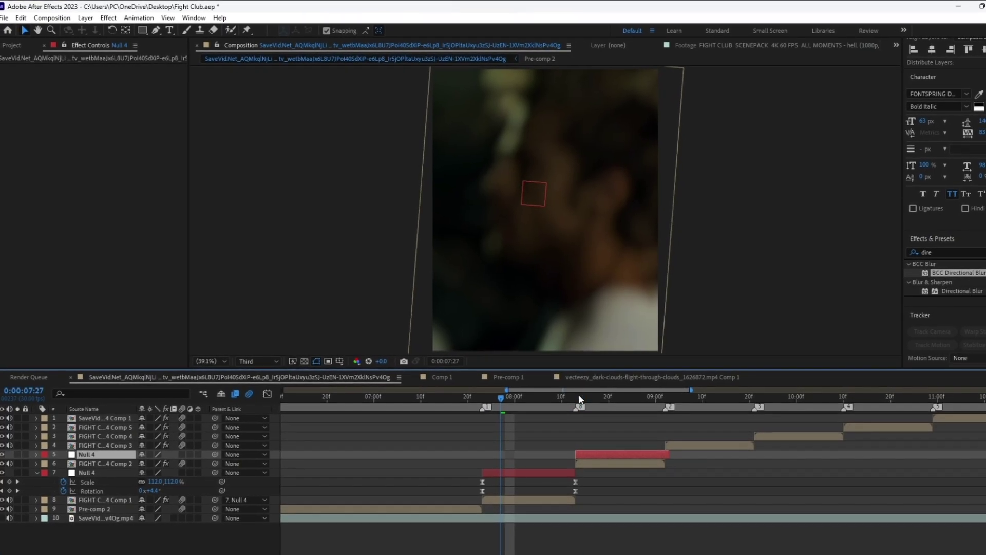
pyautogui.click(576, 396)
pyautogui.hotkey('ctrl', 'v')
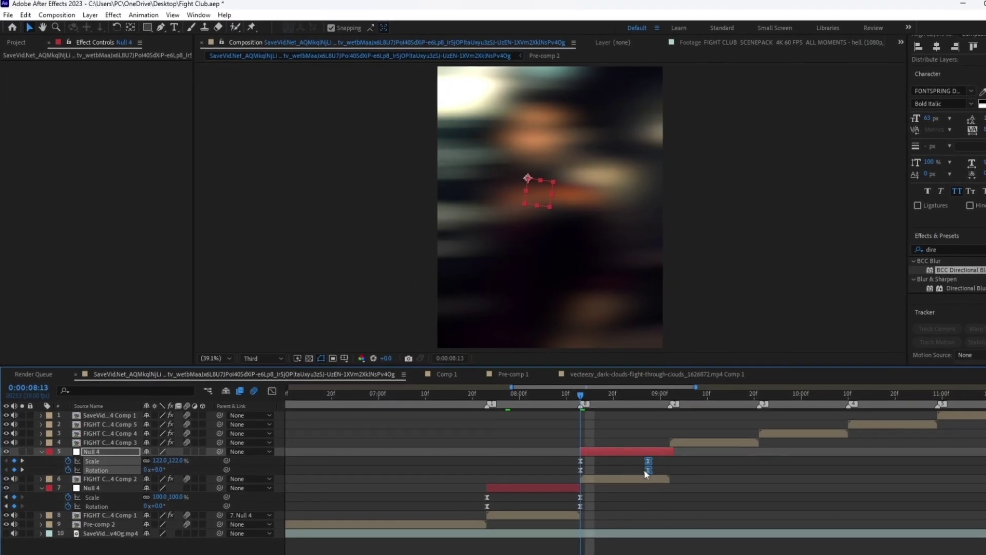
# - Swap the keyframes so the zoomed-in values sit at the clip's end
pyautogui.moveTo(588, 474)
pyautogui.mouseDown()
pyautogui.moveTo(572, 455)
pyautogui.moveTo(641, 458)
pyautogui.moveTo(576, 464)
pyautogui.mouseUp()
pyautogui.keyDown('shift'); pyautogui.click(670, 465); pyautogui.keyUp('shift')
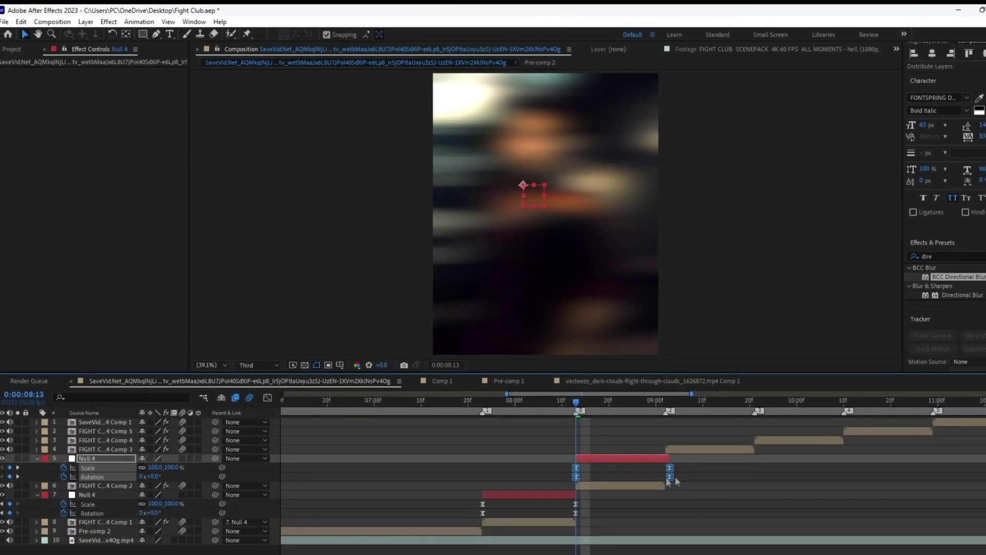
pyautogui.click(674, 471)
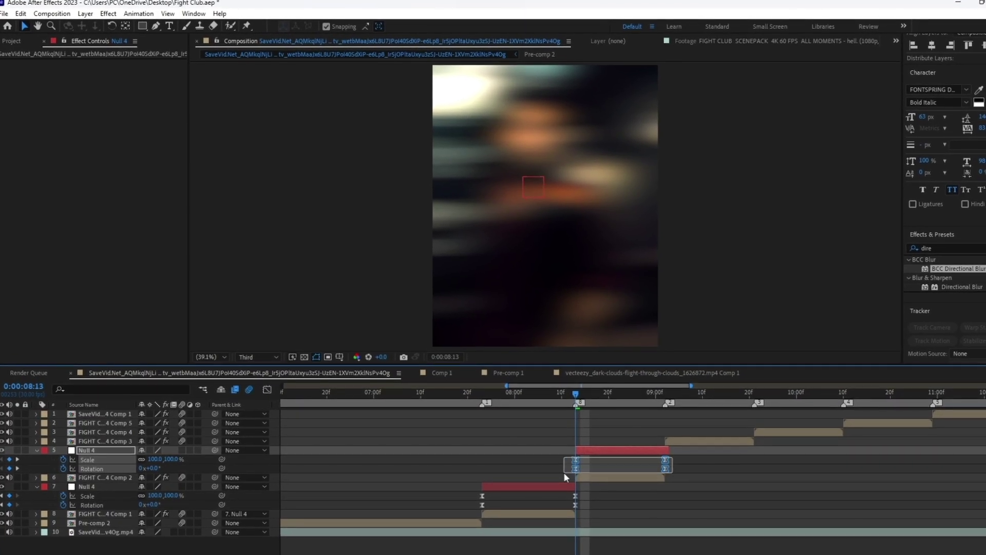
# - Shape the duplicate null's curves for an accelerating zoom and scrub to preview it
pyautogui.click(268, 389)
pyautogui.moveTo(675, 507); pyautogui.dragTo(648, 551)
pyautogui.click(576, 537)
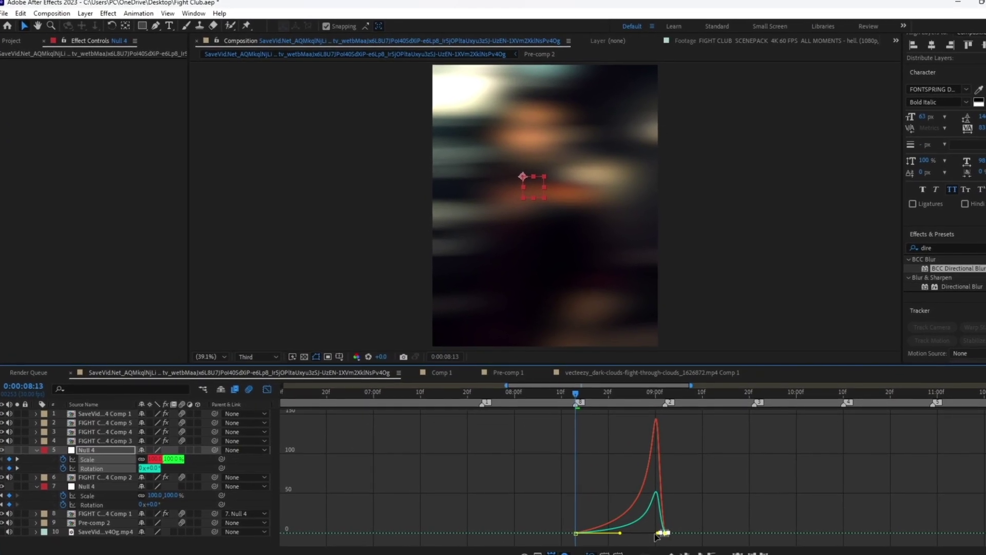
pyautogui.press('=')
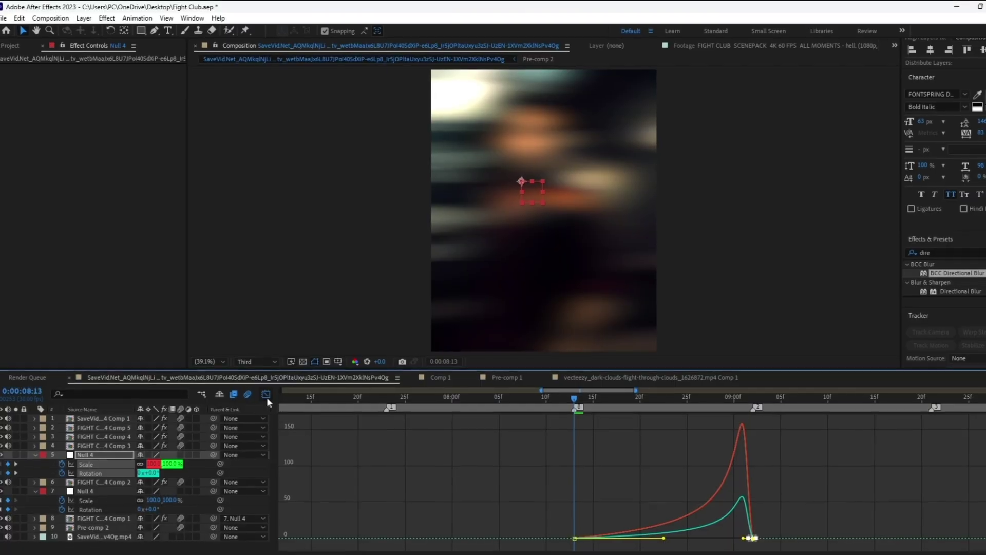
pyautogui.click(266, 394)
pyautogui.moveTo(591, 425); pyautogui.dragTo(759, 419)
# - Paste Null 5, place it above Comp 5 at the 10:10 cut, and parent Comp 5 to it
pyautogui.hotkey('ctrl', 'v')
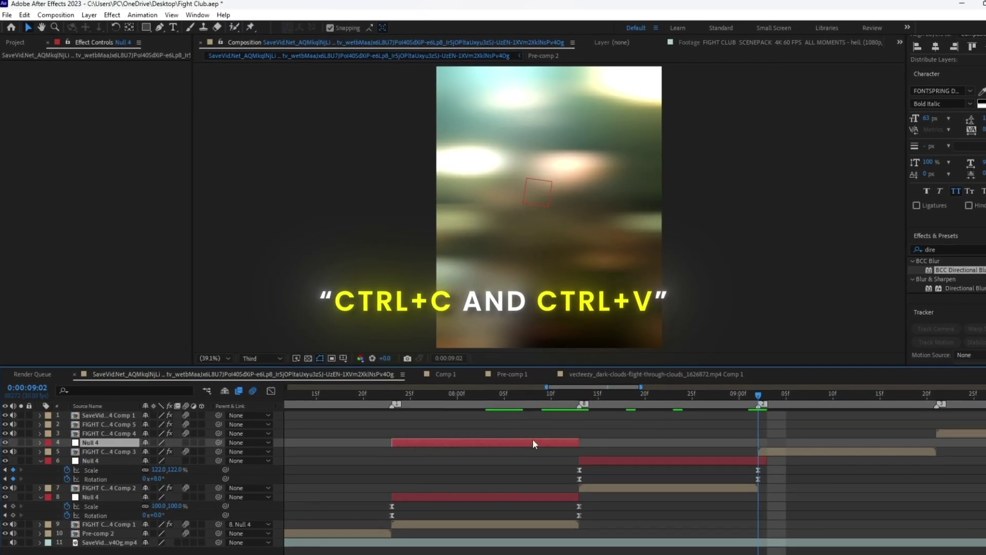
pyautogui.click(575, 393)
pyautogui.hotkey('ctrl', 'v')
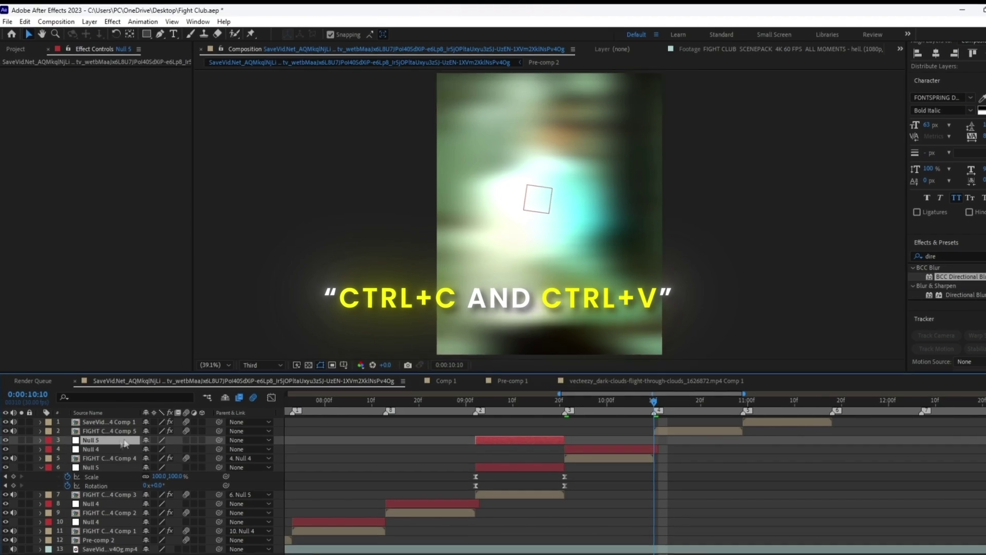
pyautogui.moveTo(125, 443); pyautogui.dragTo(125, 431)
pyautogui.moveTo(519, 426); pyautogui.dragTo(698, 425)
pyautogui.moveTo(220, 433); pyautogui.dragTo(92, 424)
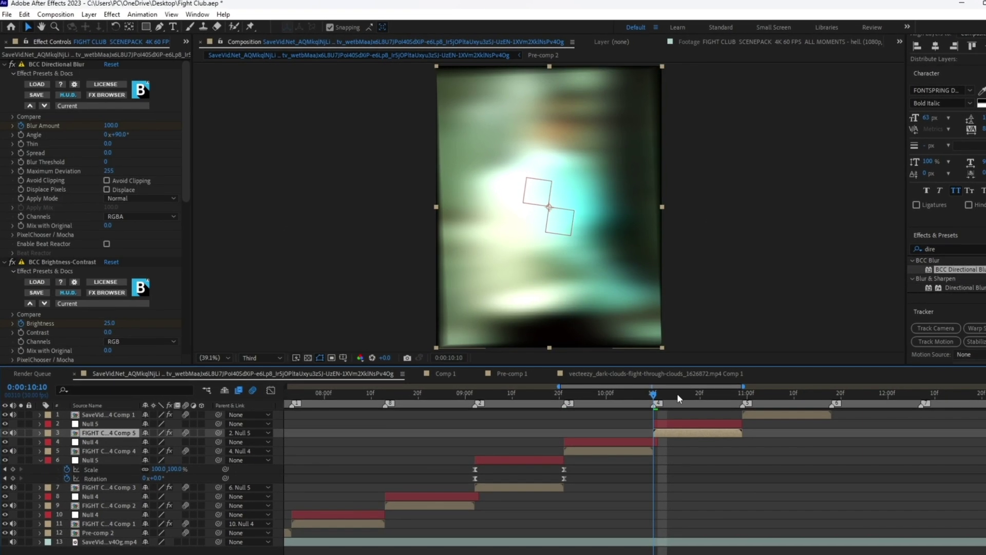
# - Paste another zoom null at 10:29 and view its zoom curves from the 10:10 keyframe
pyautogui.press('o')
pyautogui.hotkey('ctrl', 'v')
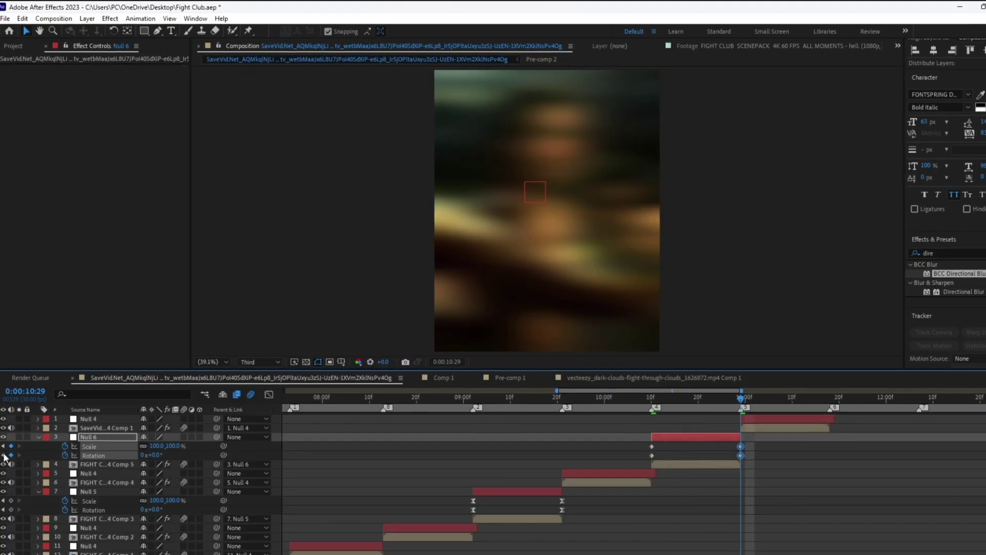
pyautogui.click(3, 455)
pyautogui.hotkey('shift', 'F3')
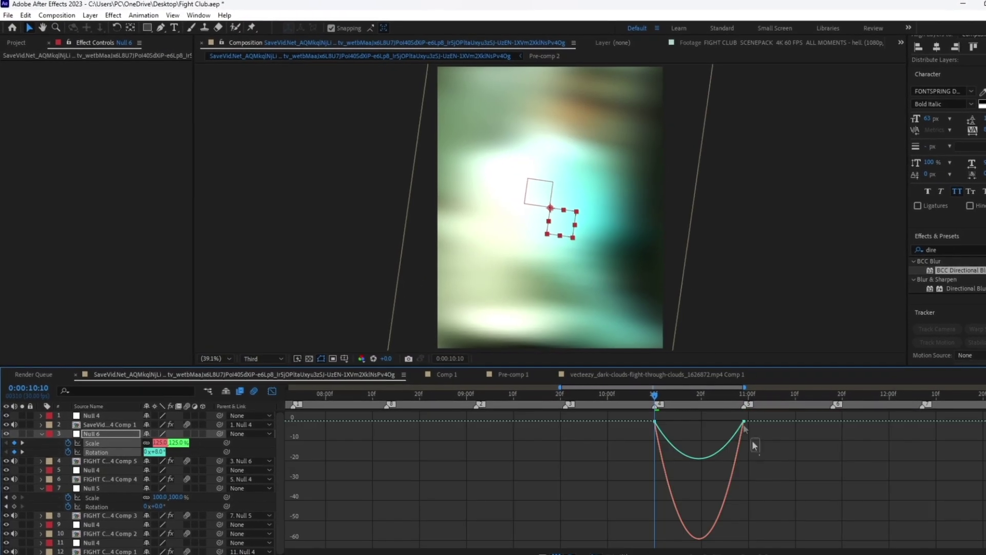